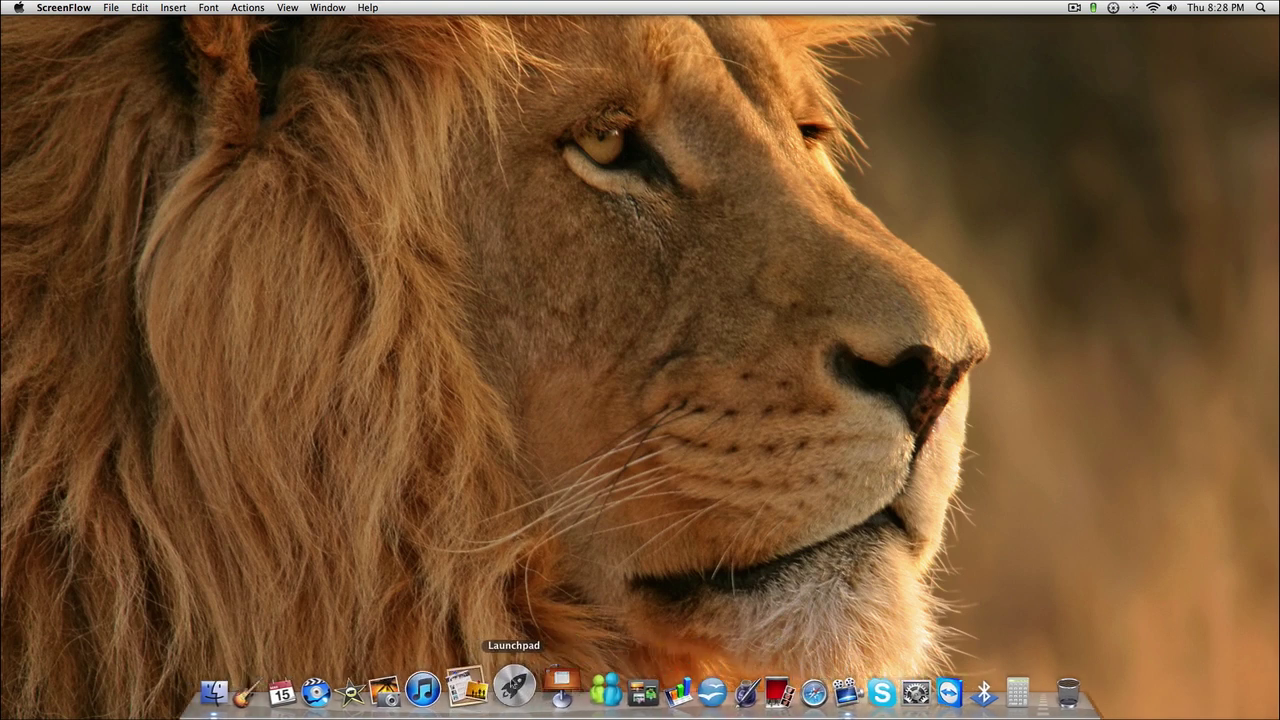
# Step: Open the App Store from Launchpad and search it for "lion"
pyautogui.click(515, 684)
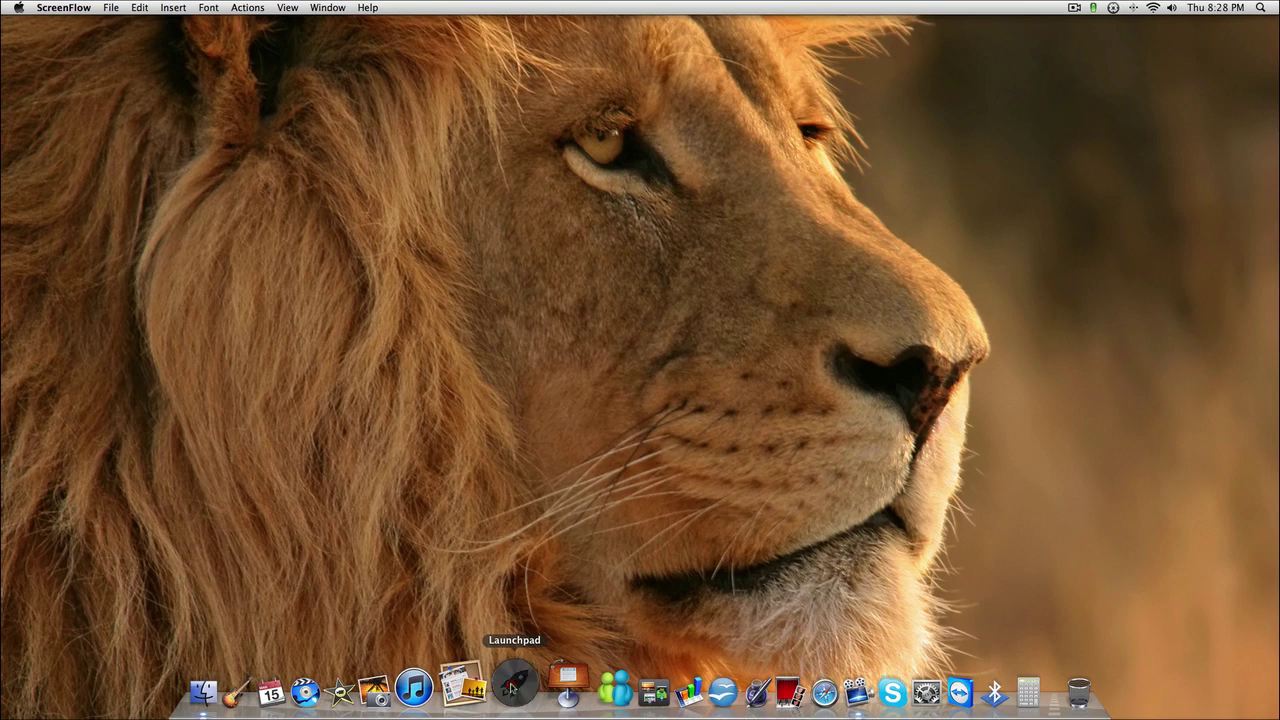
pyautogui.click(504, 224)
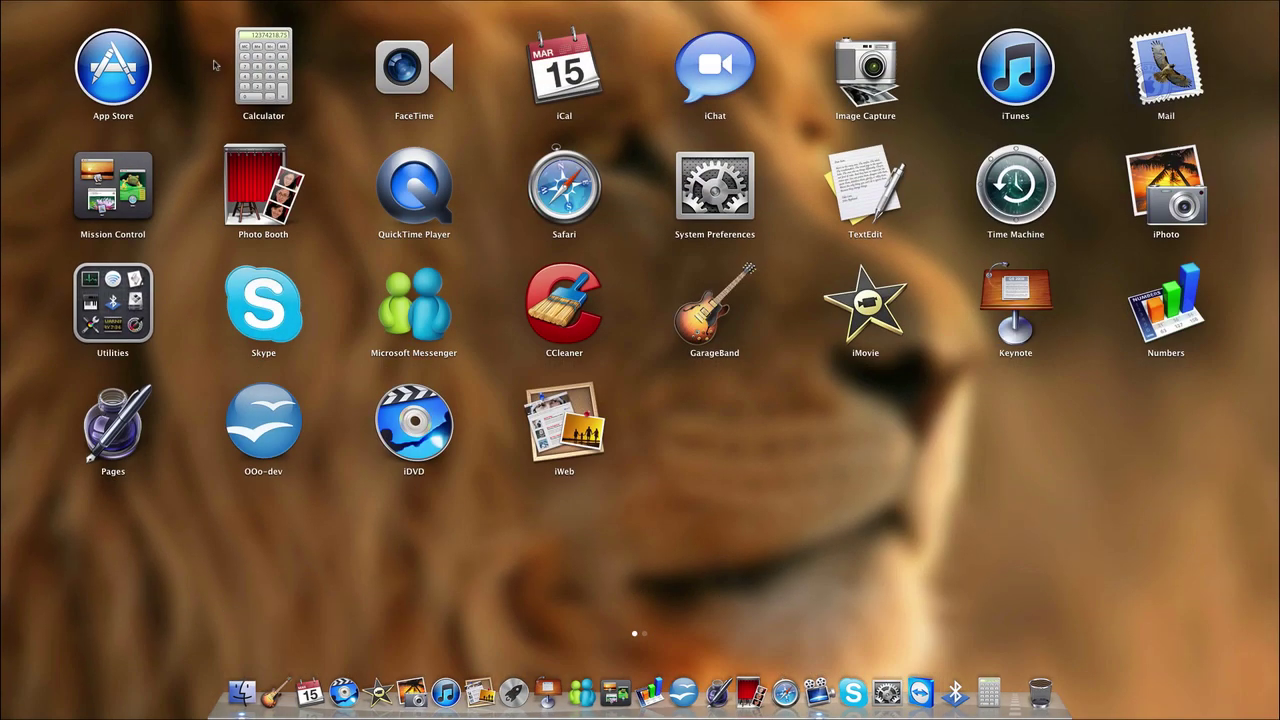
pyautogui.click(146, 74)
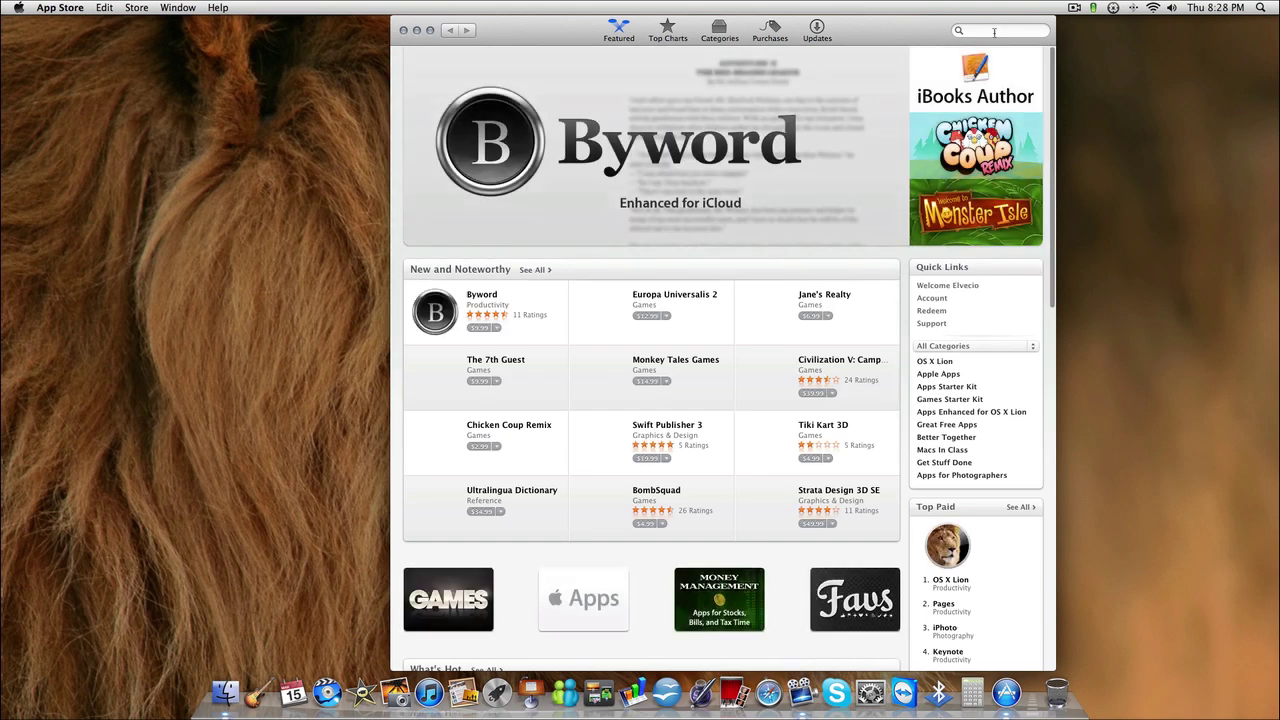
pyautogui.click(994, 32)
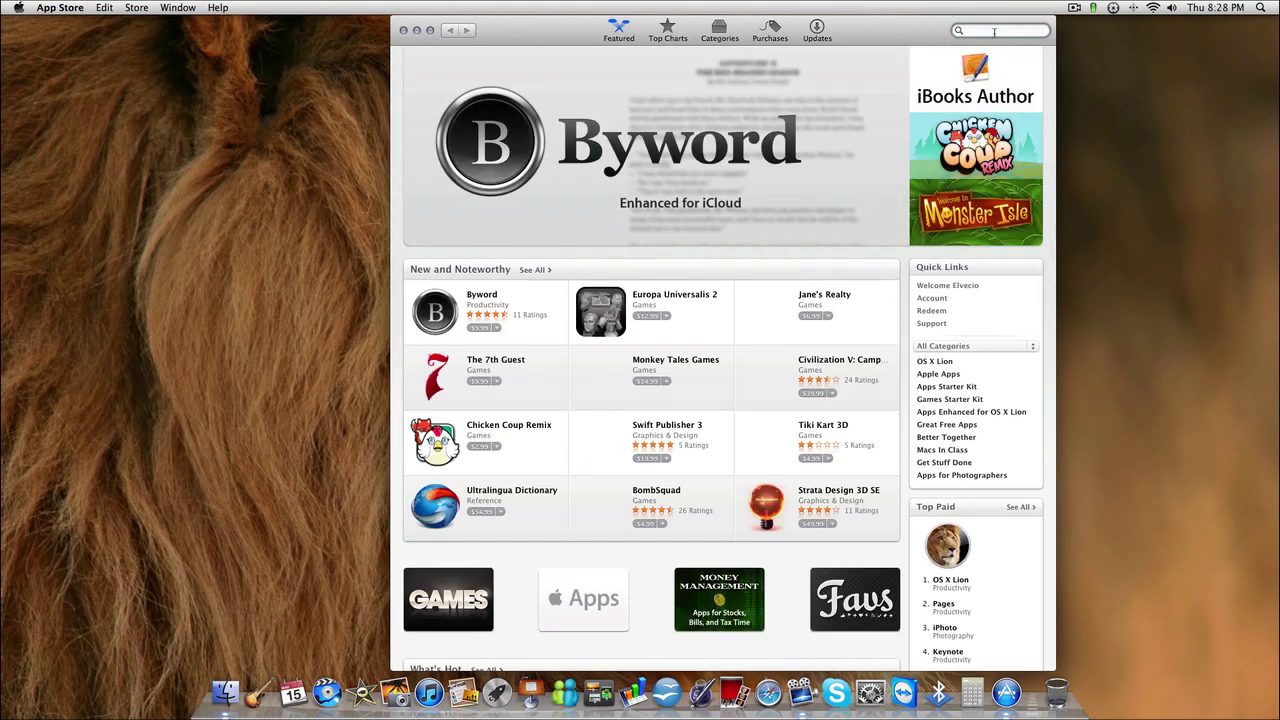
pyautogui.write('lion')
pyautogui.press('Return')
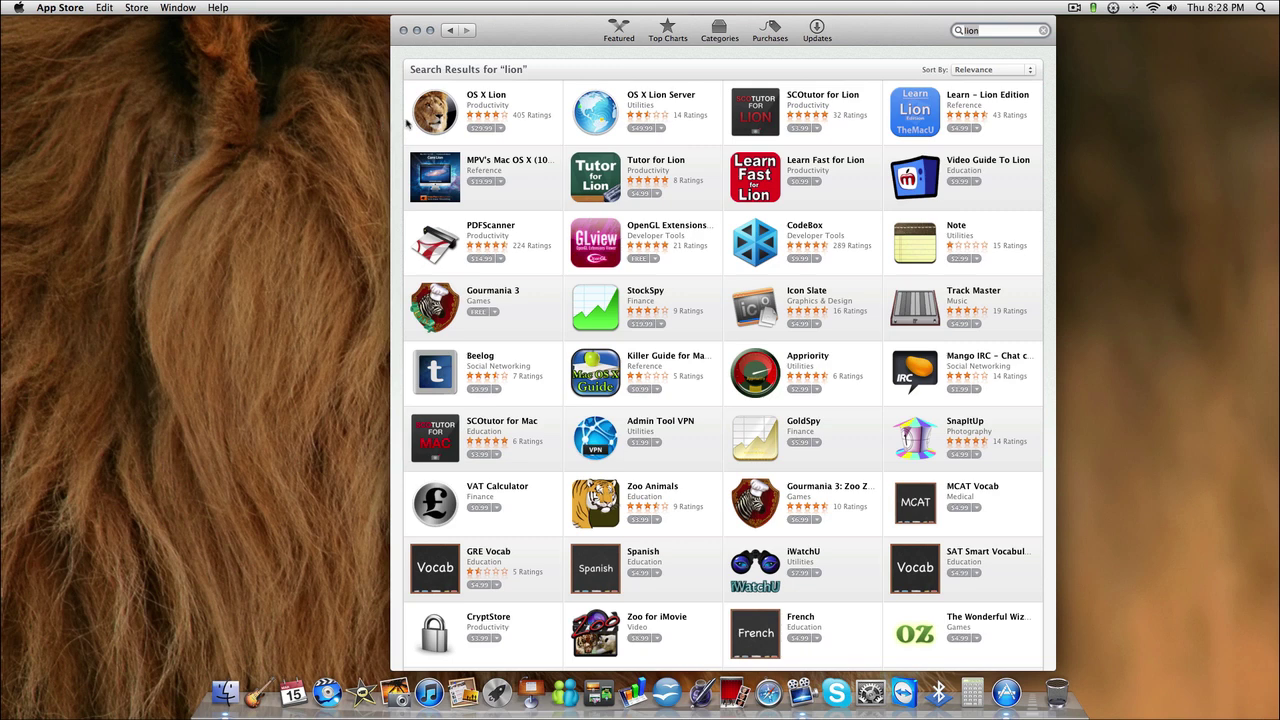
# Step: View the OS X Lion product page and its purchase option, then close the store without buying
pyautogui.click(432, 120)
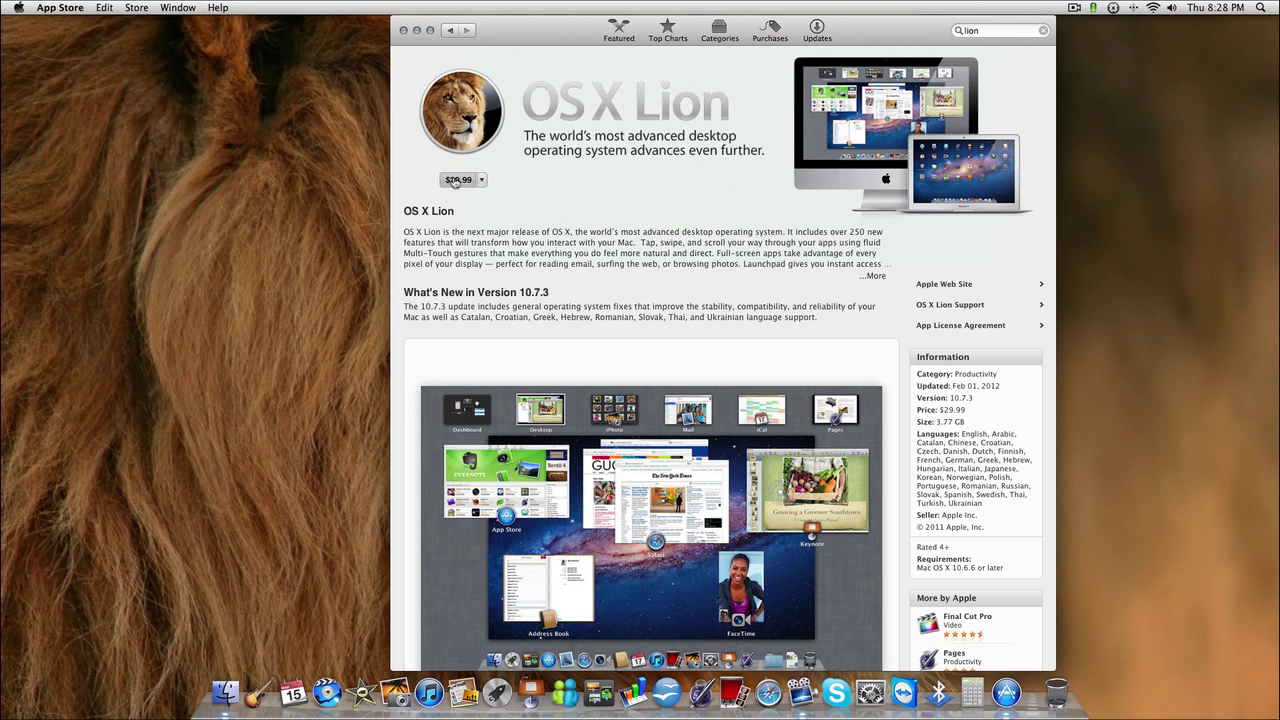
pyautogui.click(455, 180)
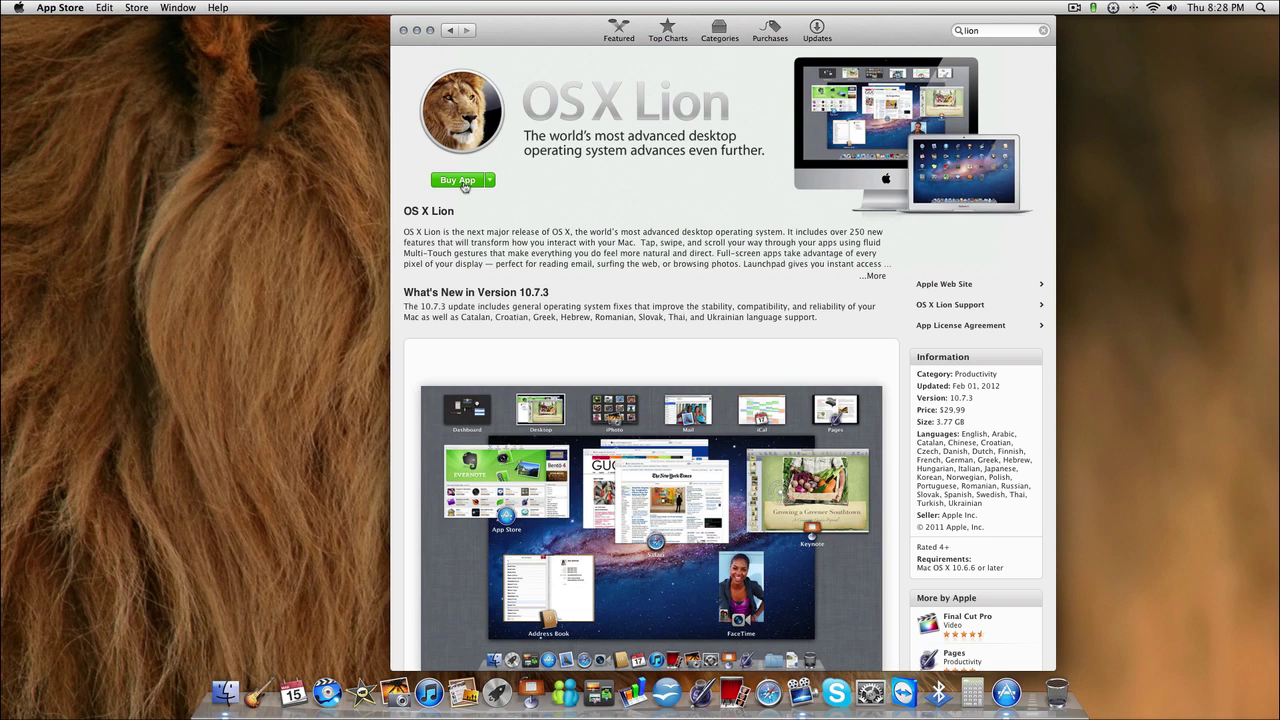
pyautogui.click(404, 31)
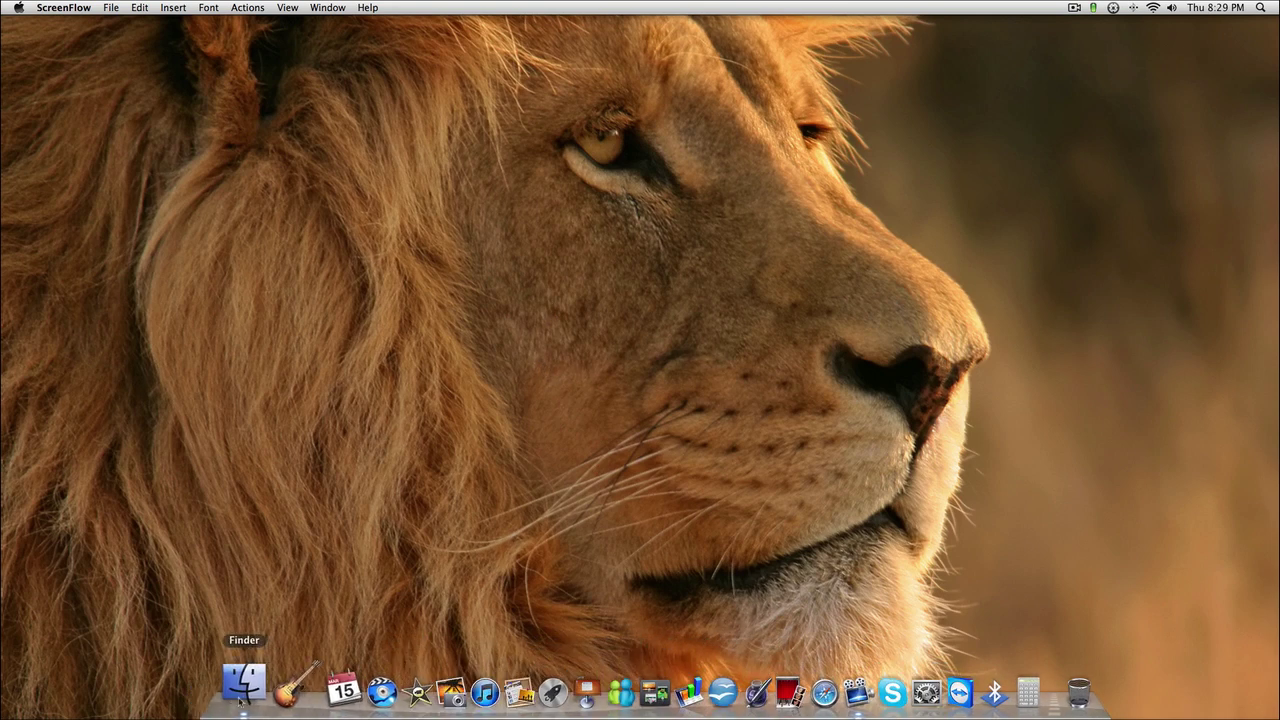
# Step: In Finder, go to Documents > Extras and show the package contents of Install Mac OS X Lion
pyautogui.rightClick(240, 692)
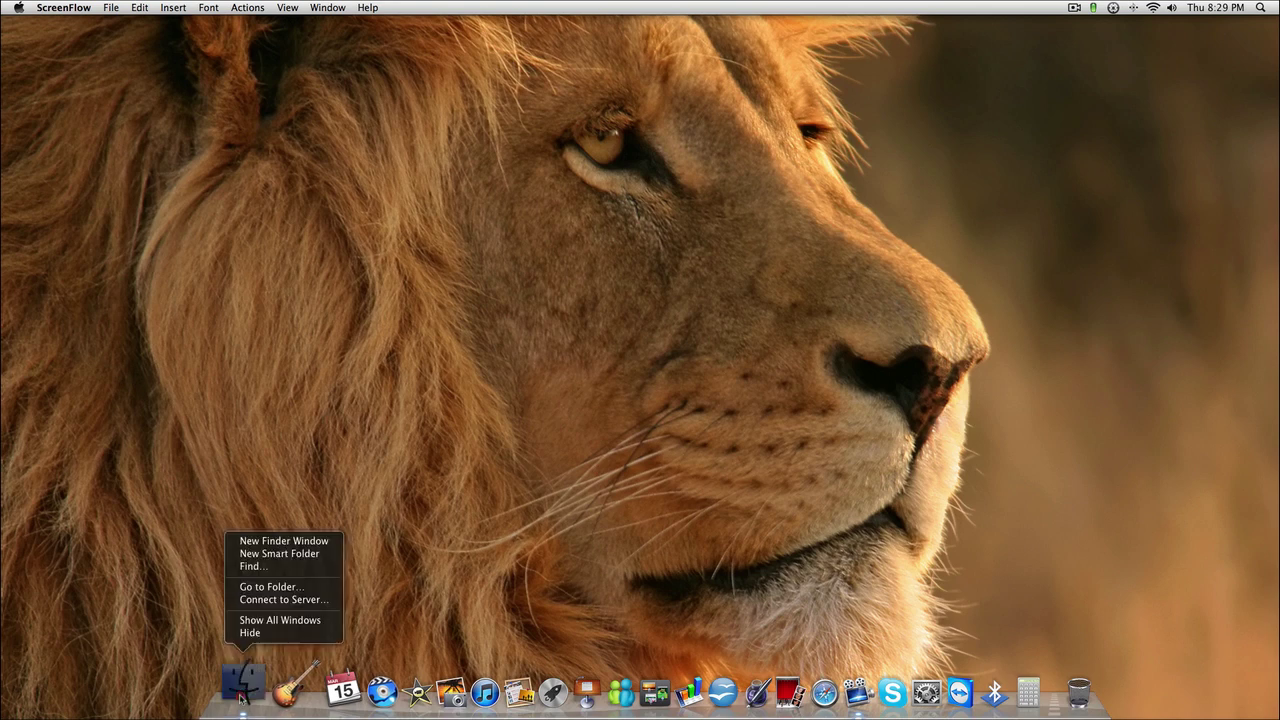
pyautogui.click(240, 692)
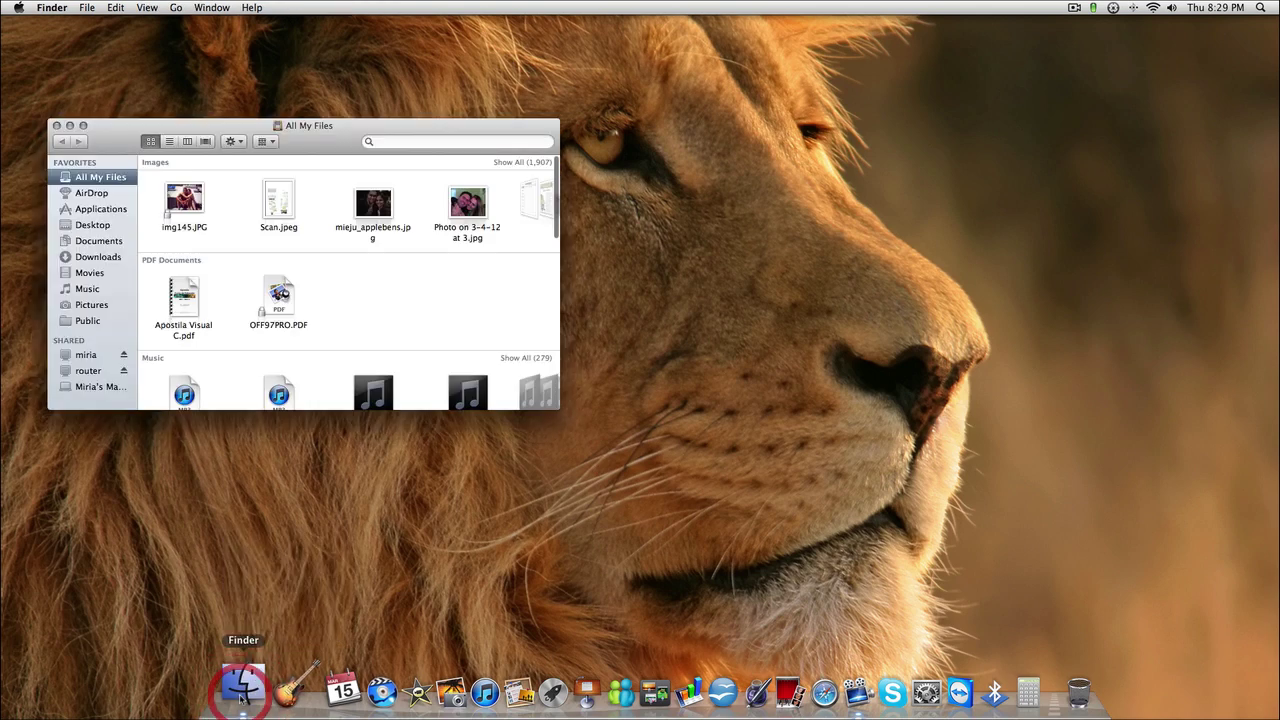
pyautogui.click(98, 241)
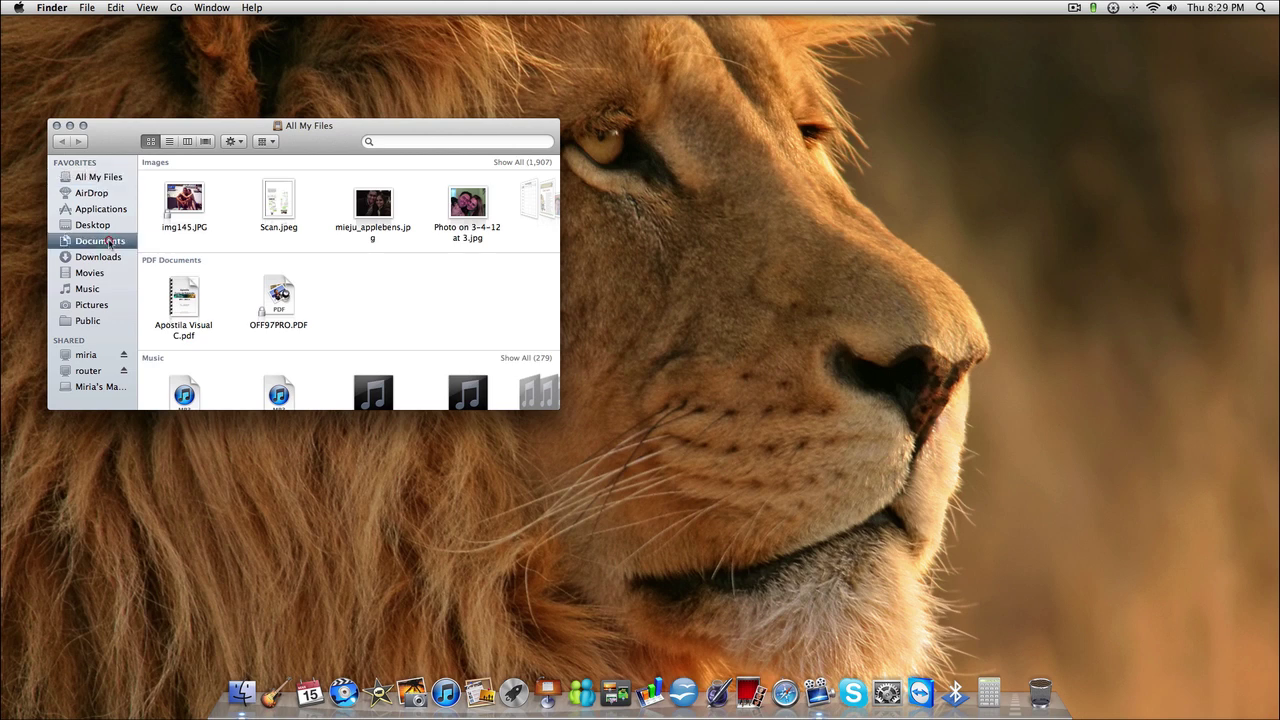
pyautogui.click(160, 178)
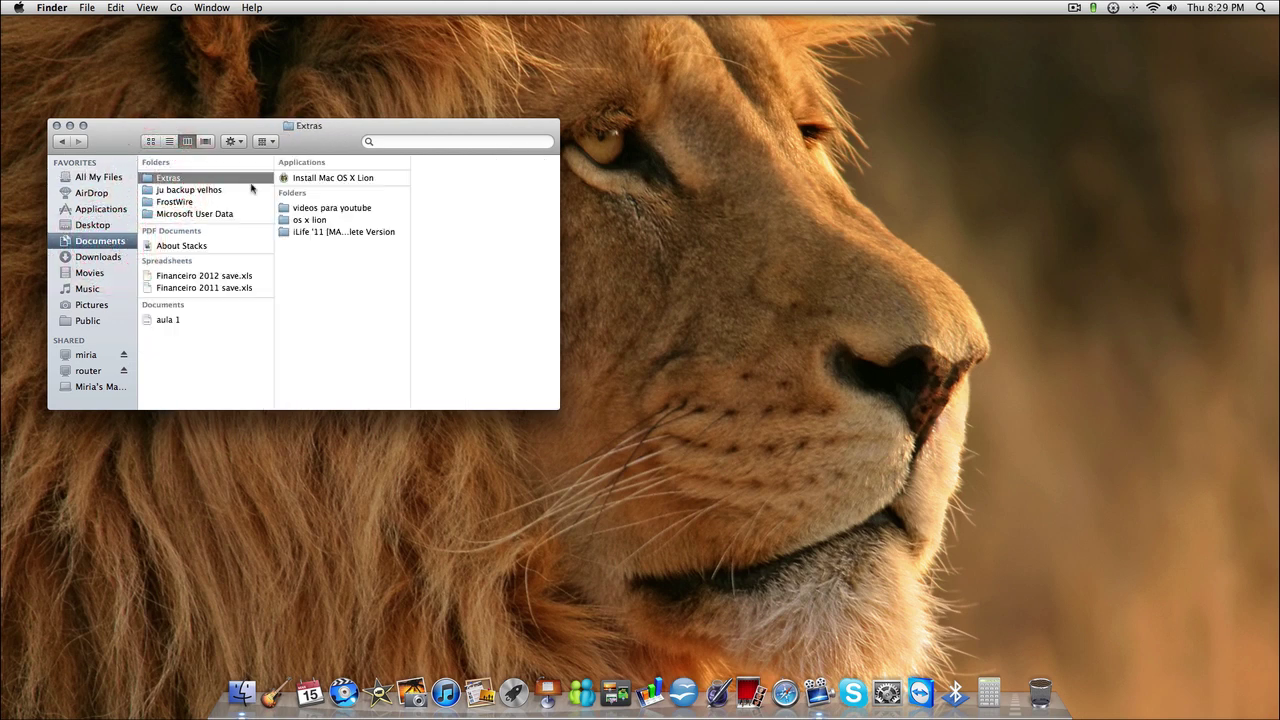
pyautogui.click(346, 180)
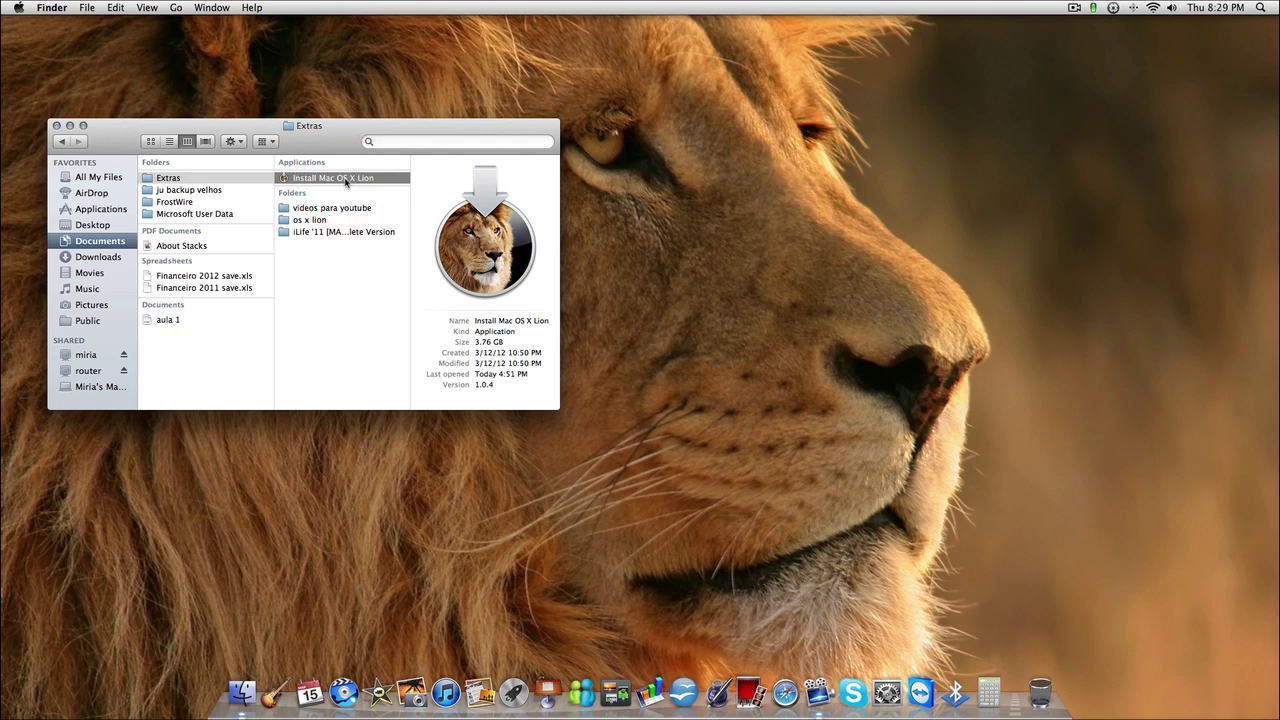
pyautogui.rightClick(346, 180)
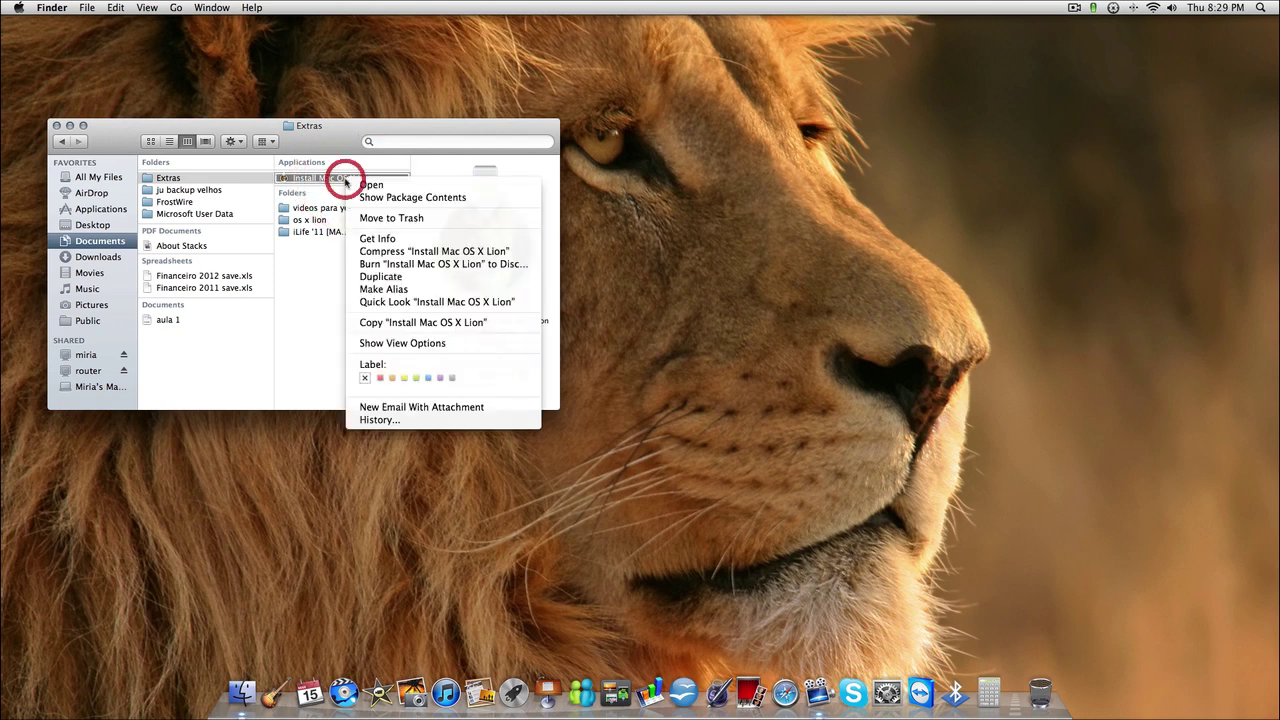
pyautogui.click(410, 198)
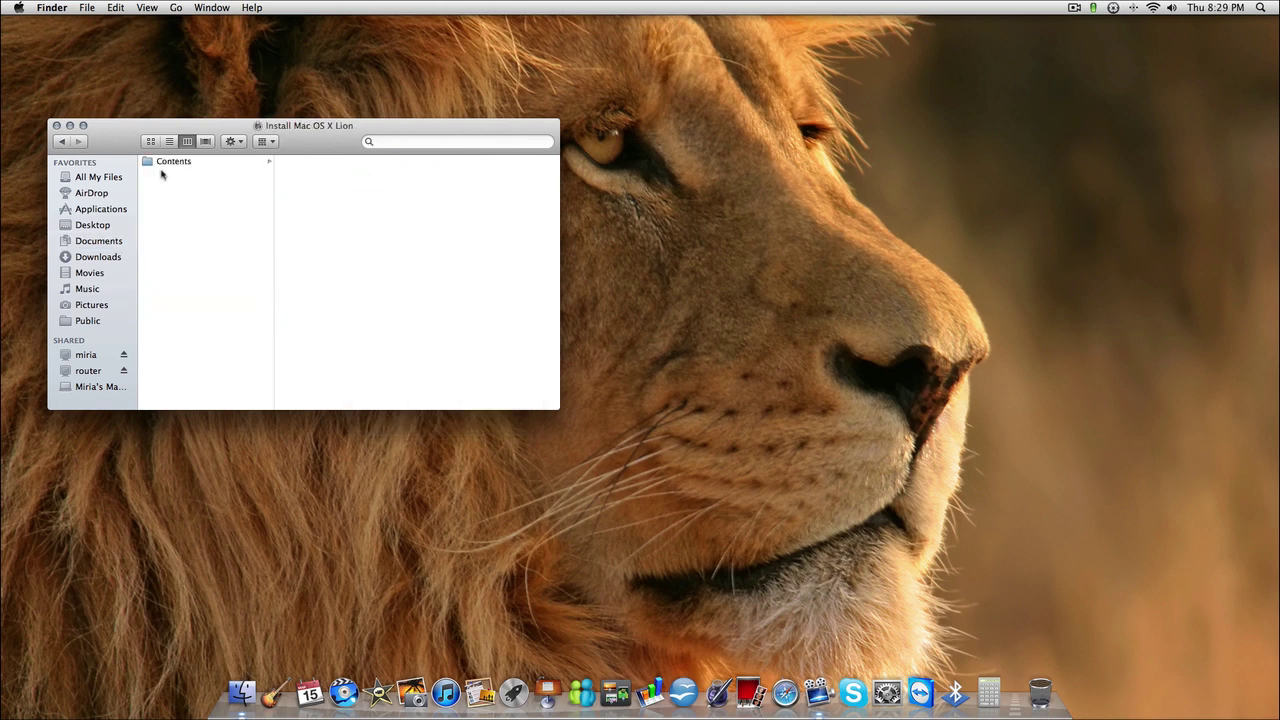
# Step: Browse the package to Contents > SharedSupport and select InstallESD.dmg
pyautogui.click(175, 162)
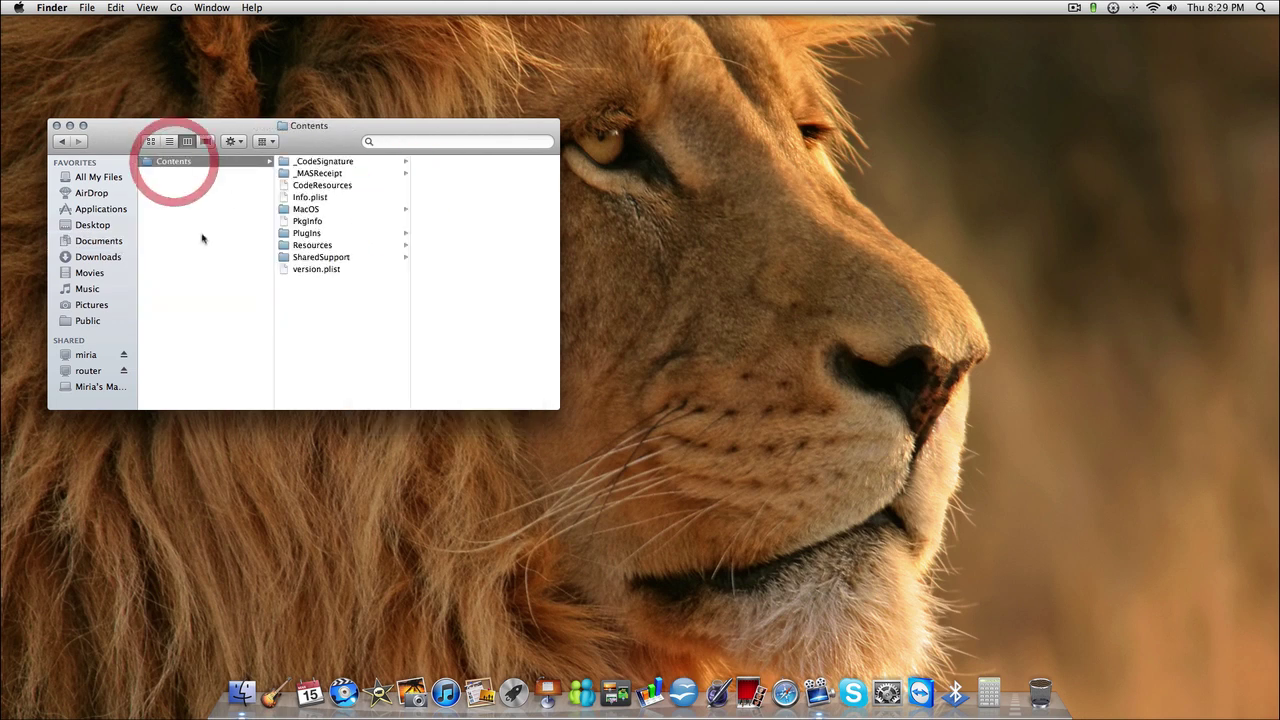
pyautogui.click(320, 258)
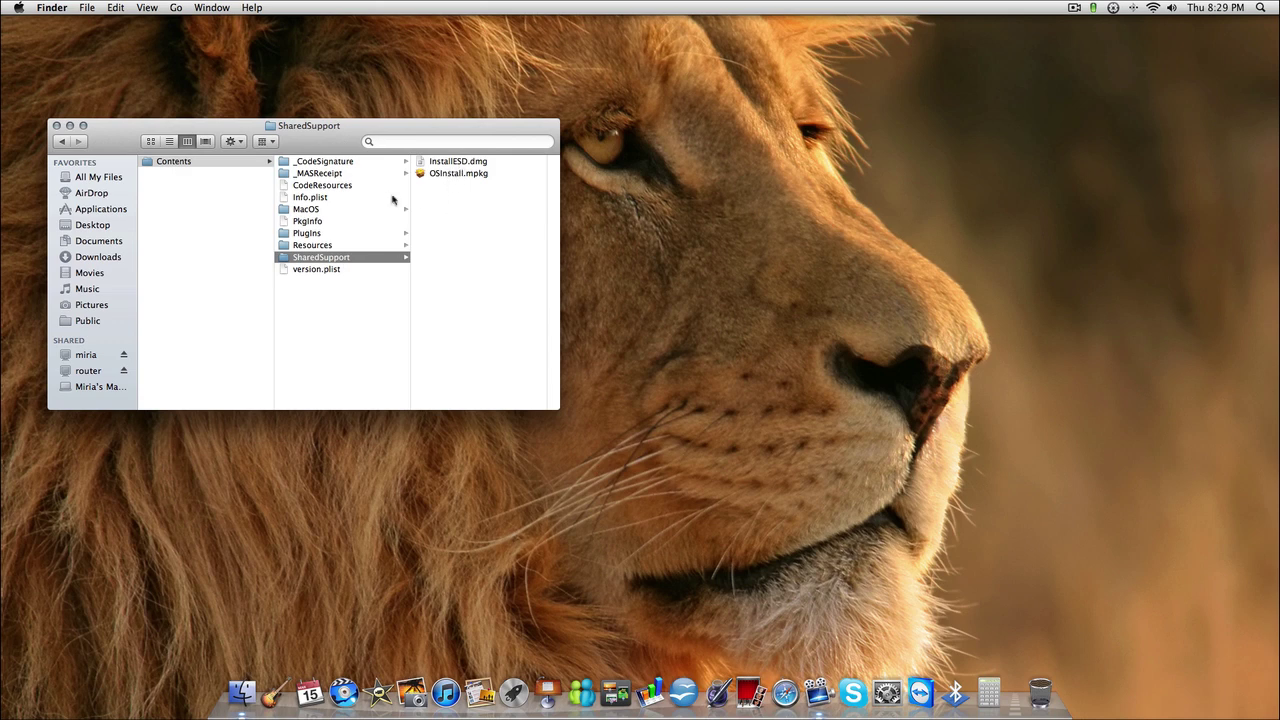
pyautogui.click(452, 166)
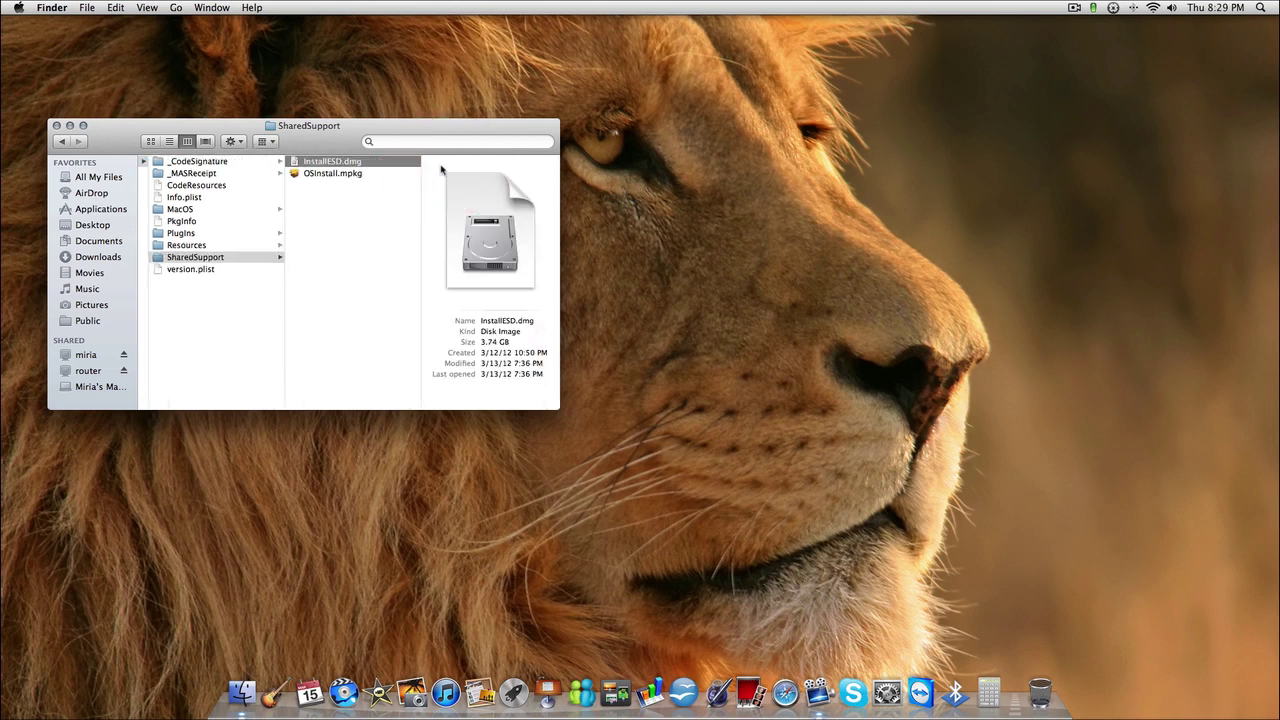
# Step: View the file information for InstallESD.dmg, then close its info window
pyautogui.rightClick(338, 165)
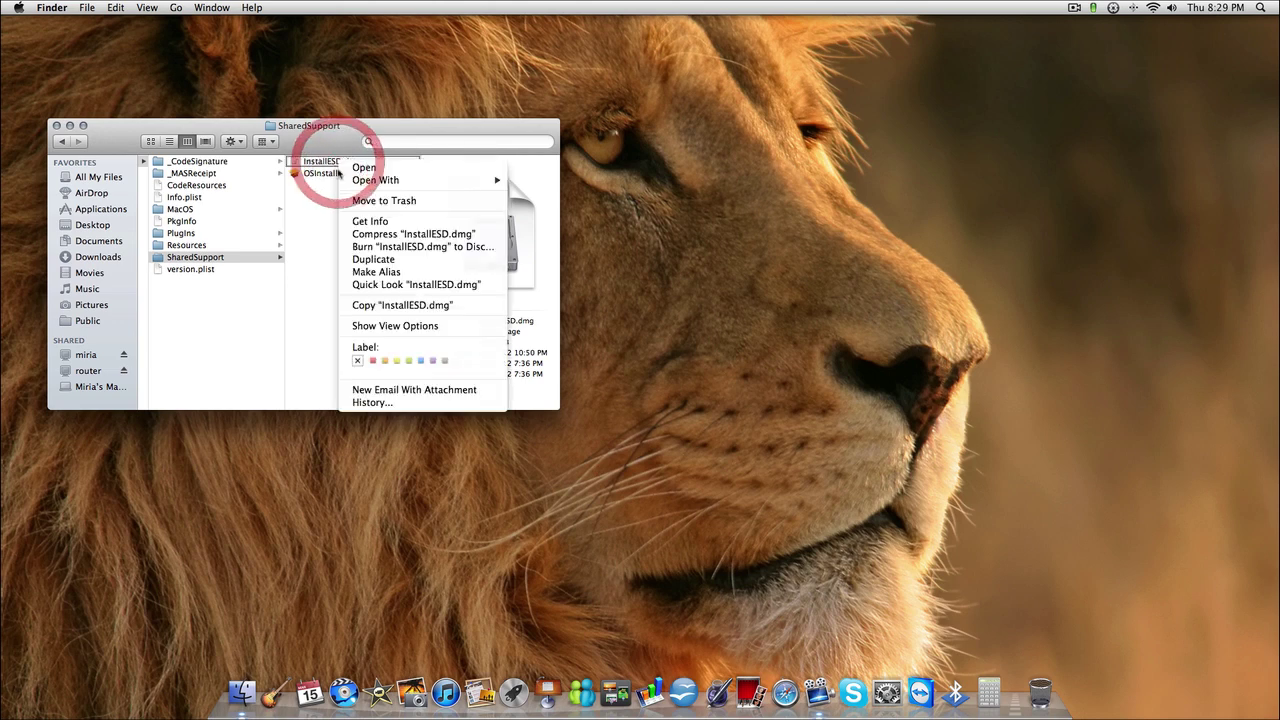
pyautogui.click(365, 220)
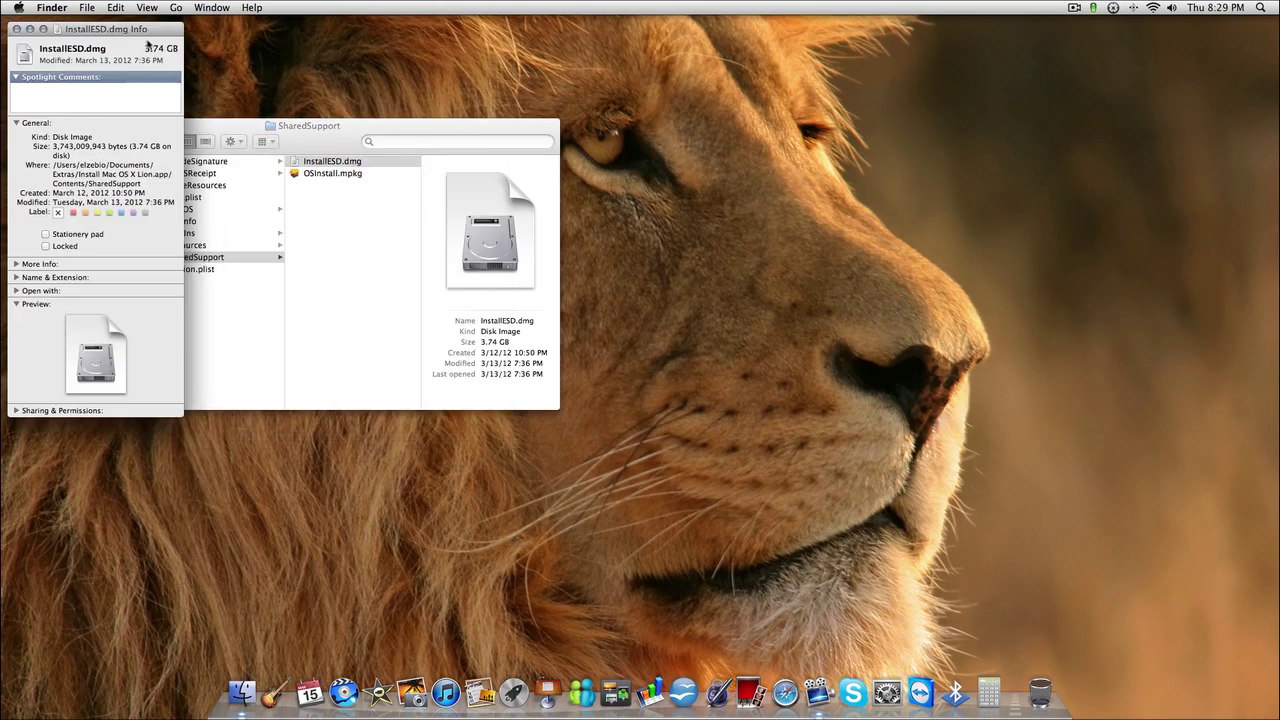
pyautogui.moveTo(147, 31); pyautogui.dragTo(280, 82)
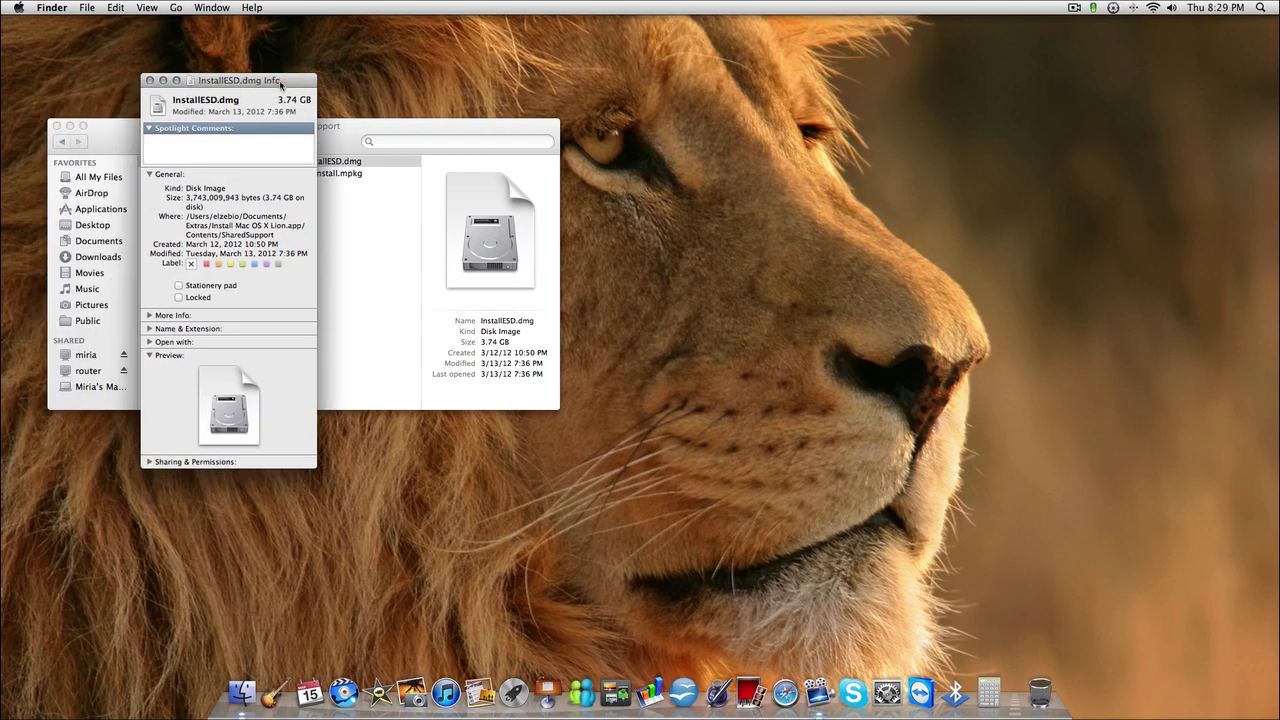
pyautogui.click(150, 81)
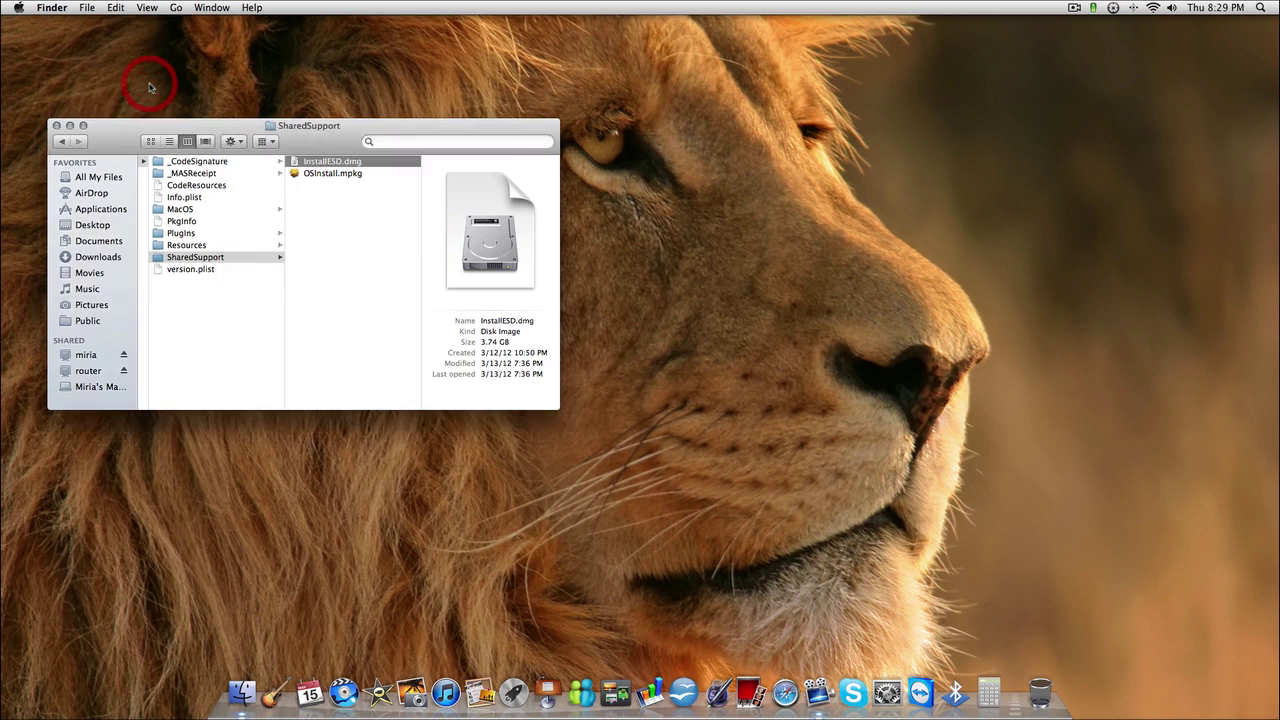
# Step: Copy InstallESD.dmg from the SharedSupport folder and paste it onto the desktop
pyautogui.rightClick(331, 165)
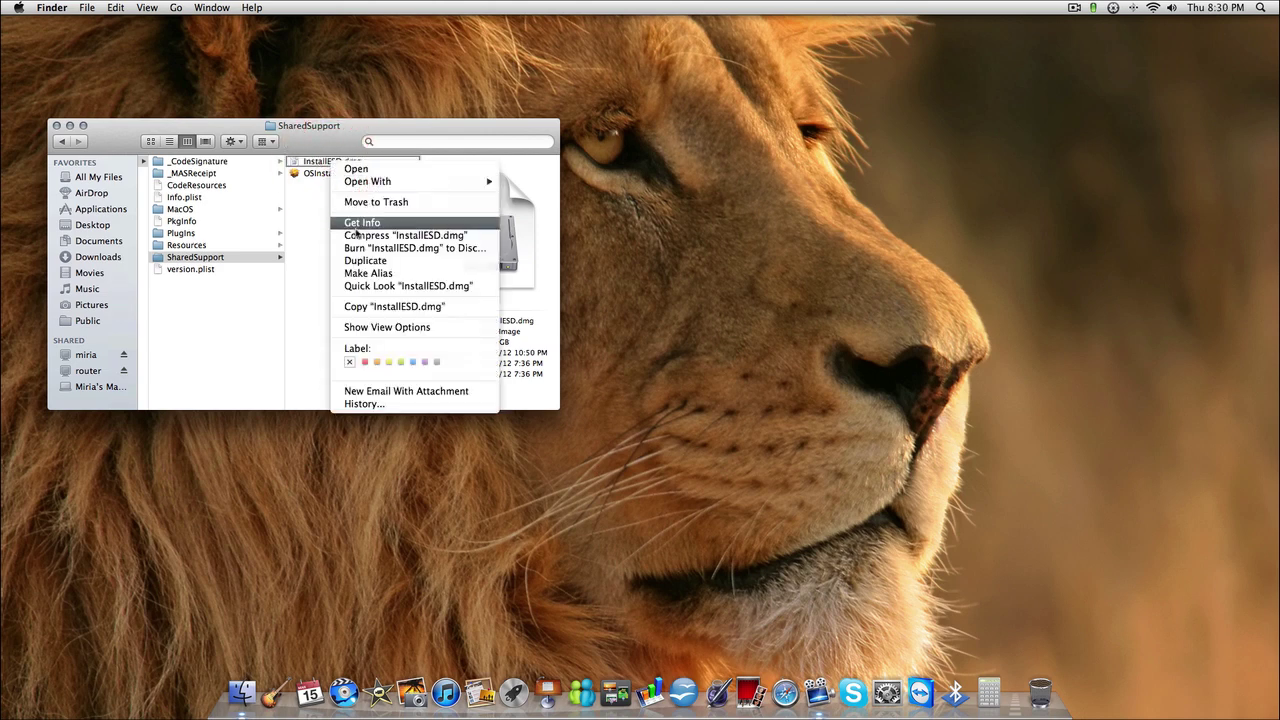
pyautogui.click(388, 308)
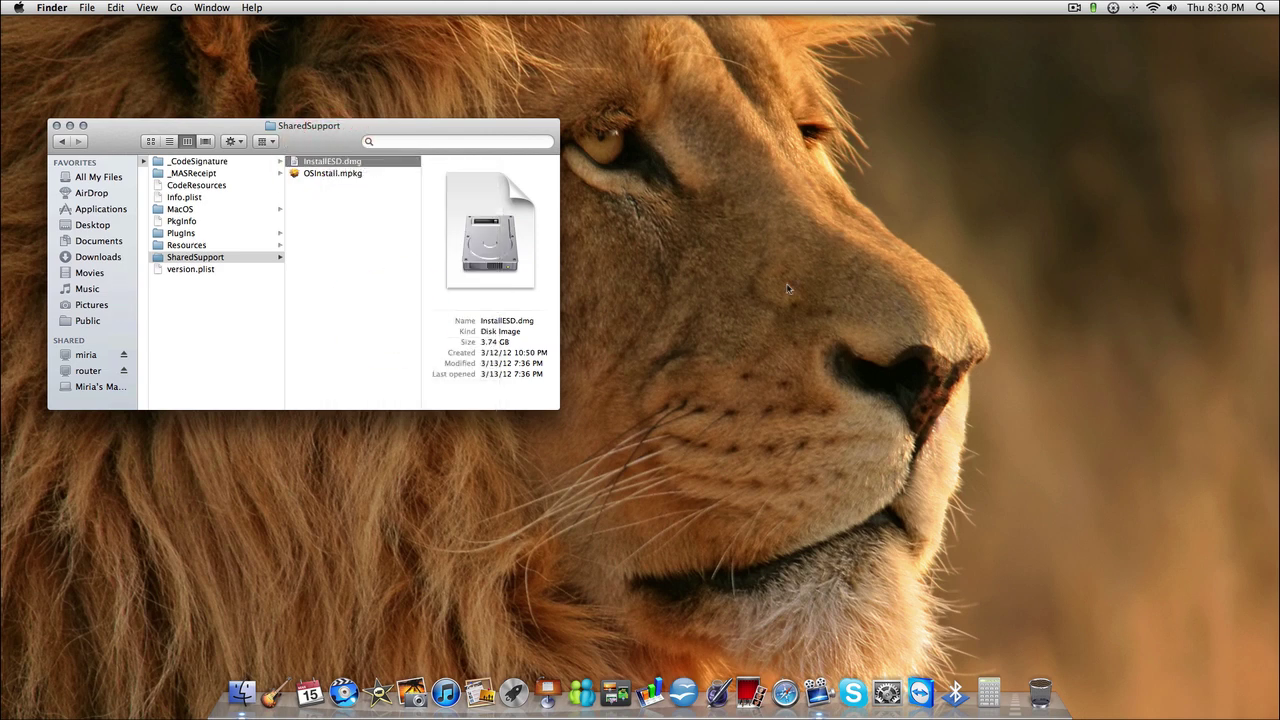
pyautogui.rightClick(968, 188)
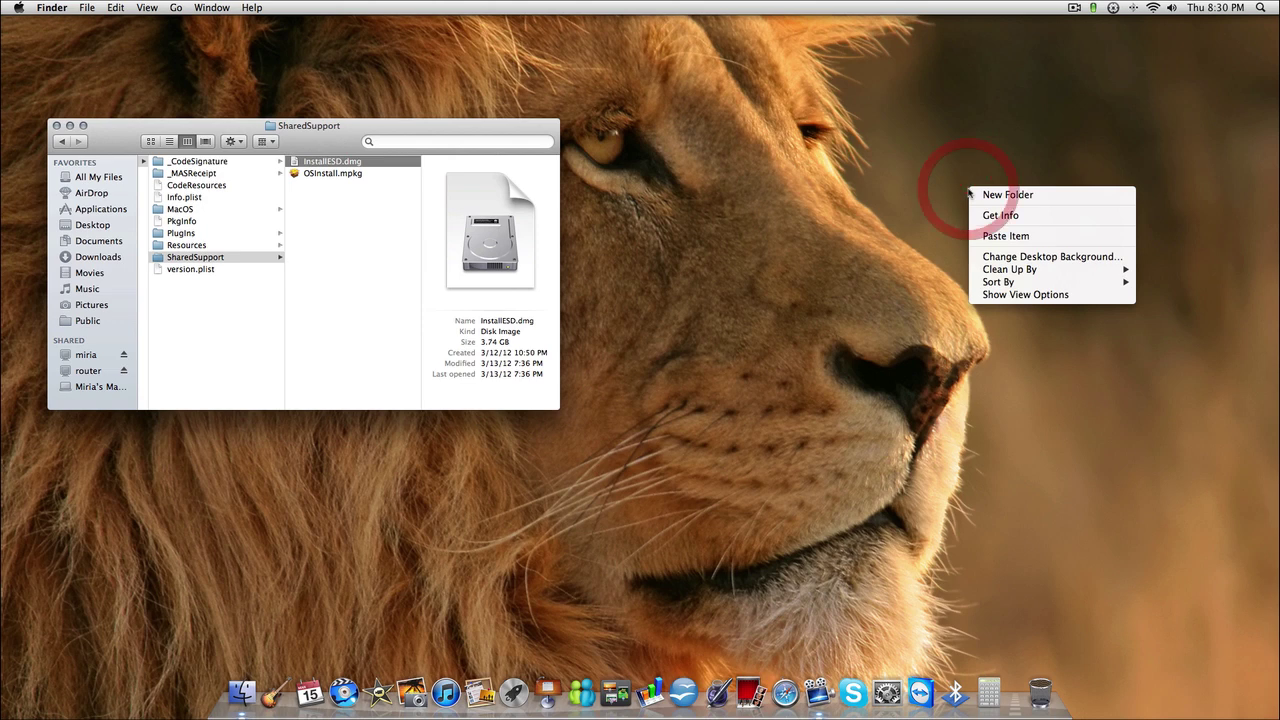
pyautogui.click(1001, 237)
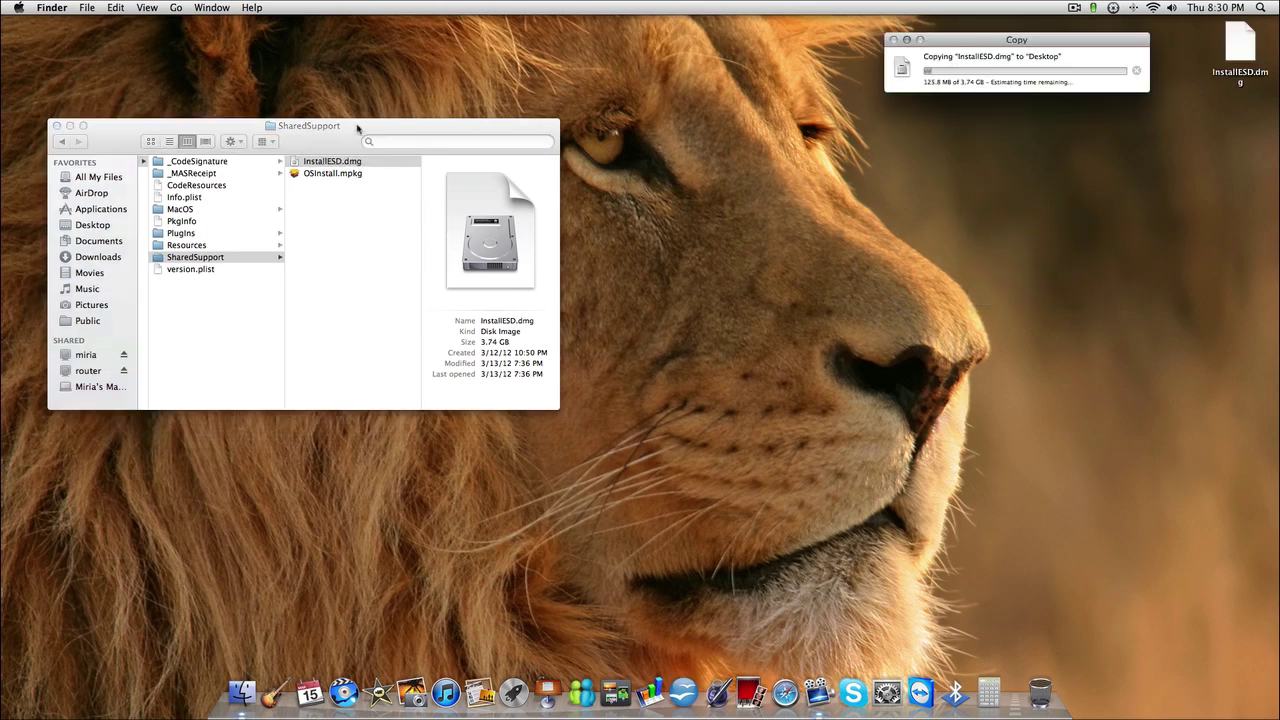
pyautogui.click(336, 164)
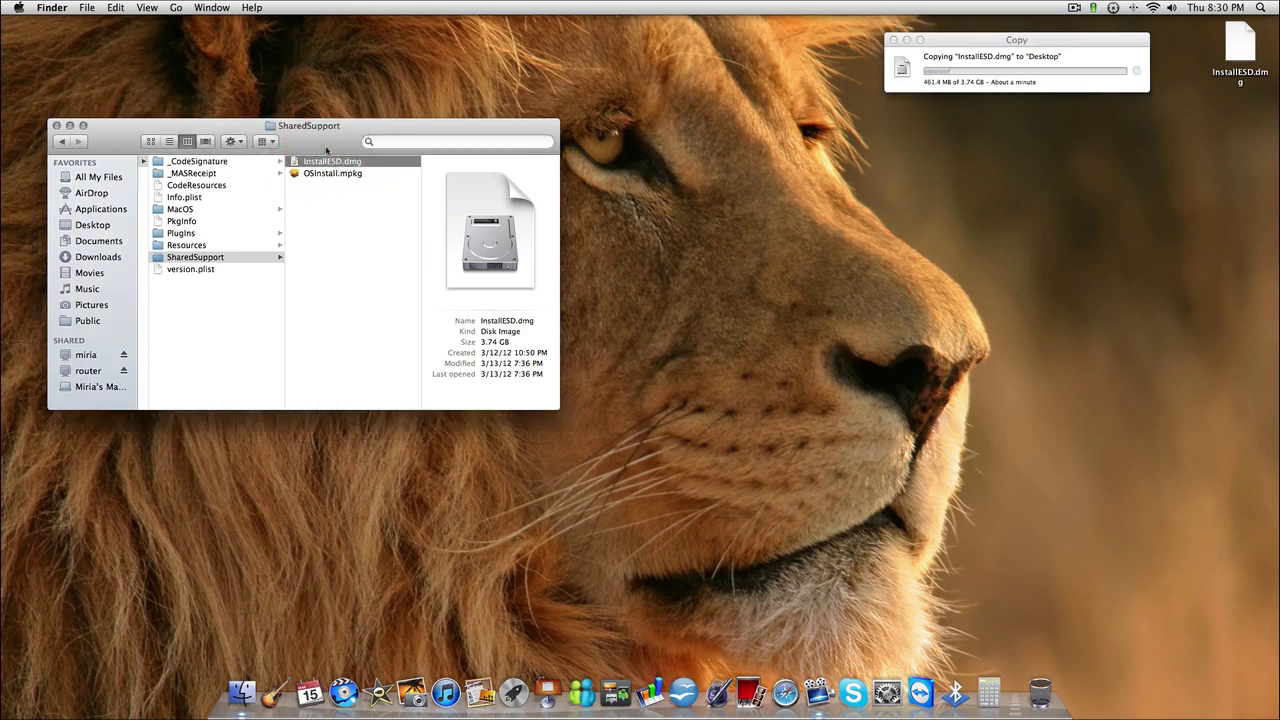
# Step: Move the SharedSupport window aside, open Disk Utility from Launchpad's Utilities folder, and reposition its window beside the Finder window
pyautogui.moveTo(326, 150); pyautogui.dragTo(283, 54)
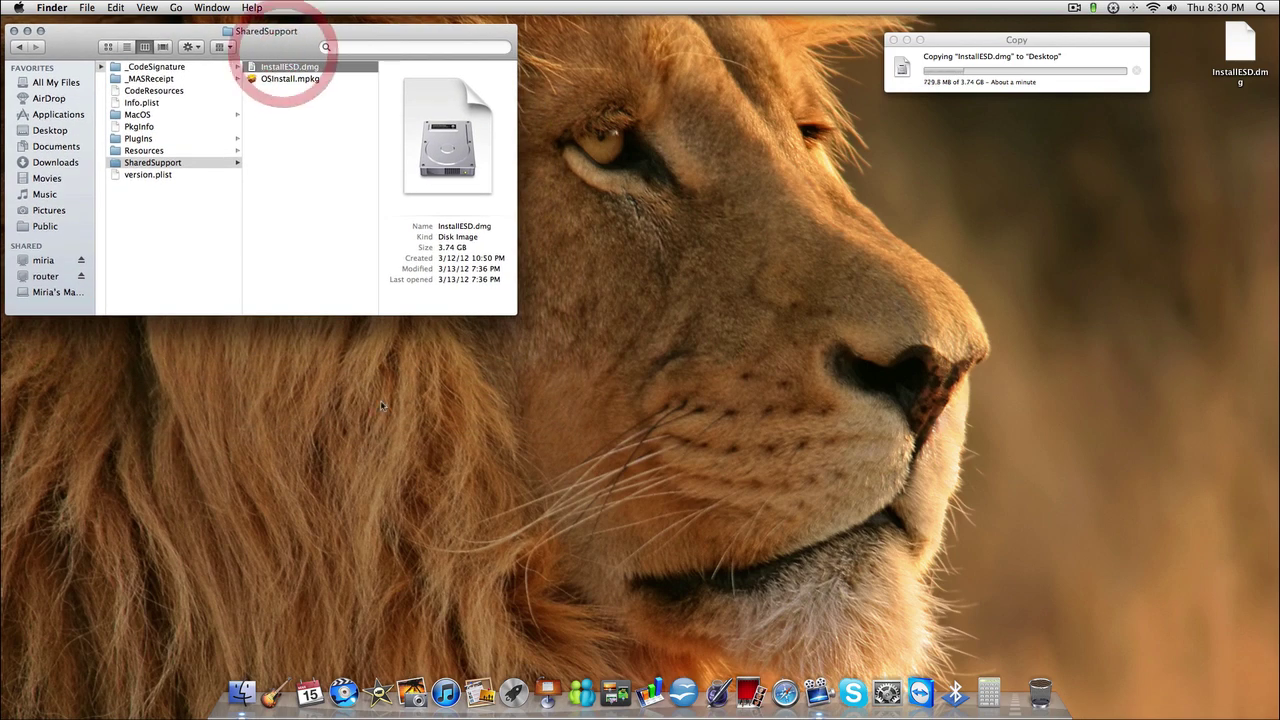
pyautogui.click(515, 682)
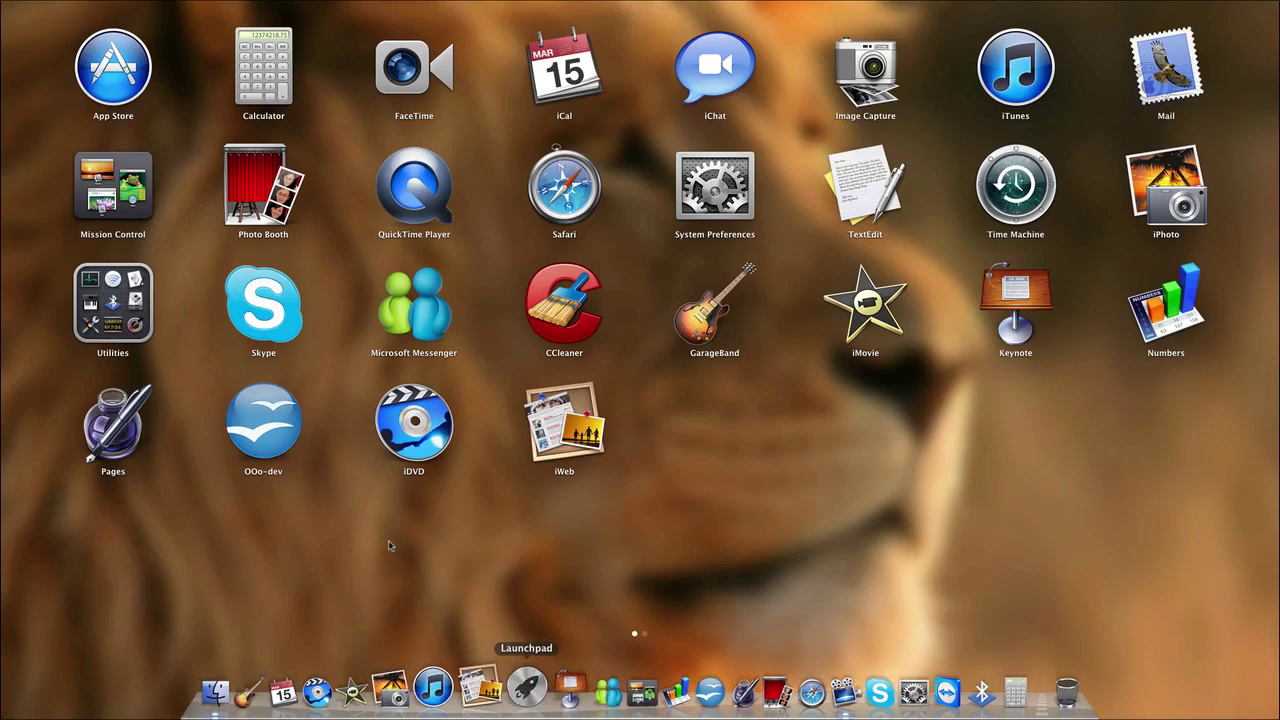
pyautogui.click(125, 313)
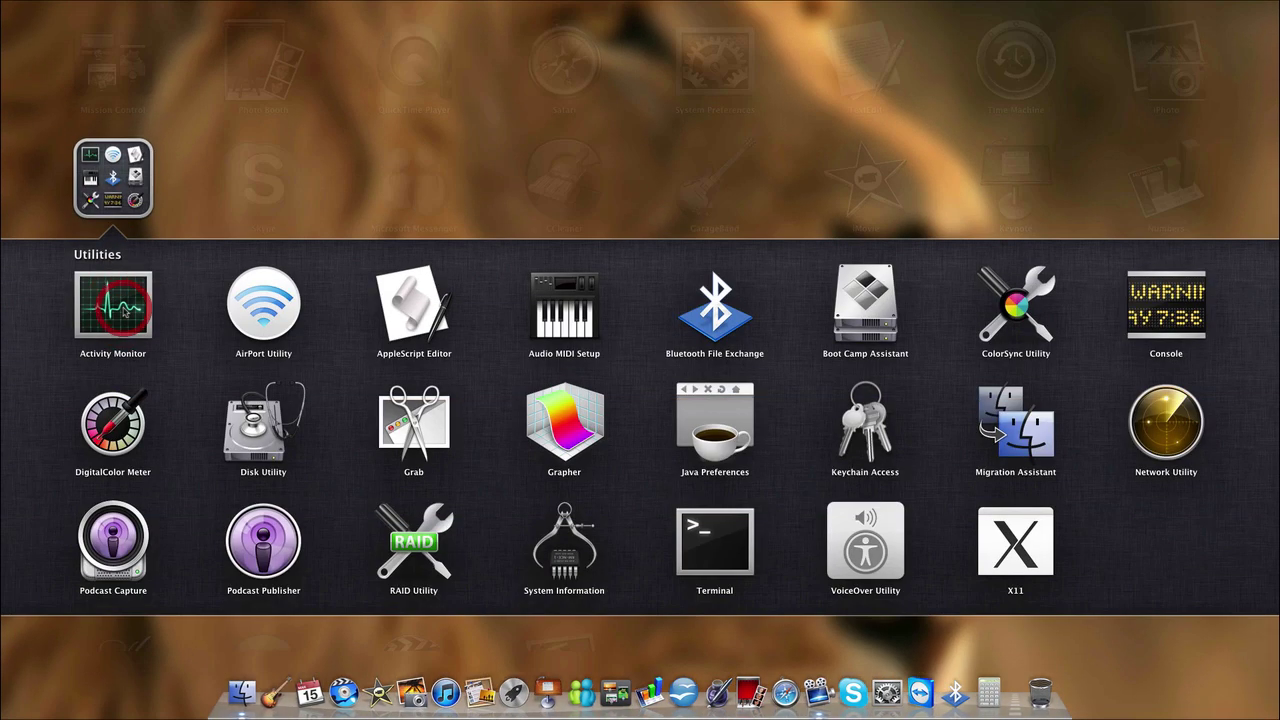
pyautogui.click(278, 436)
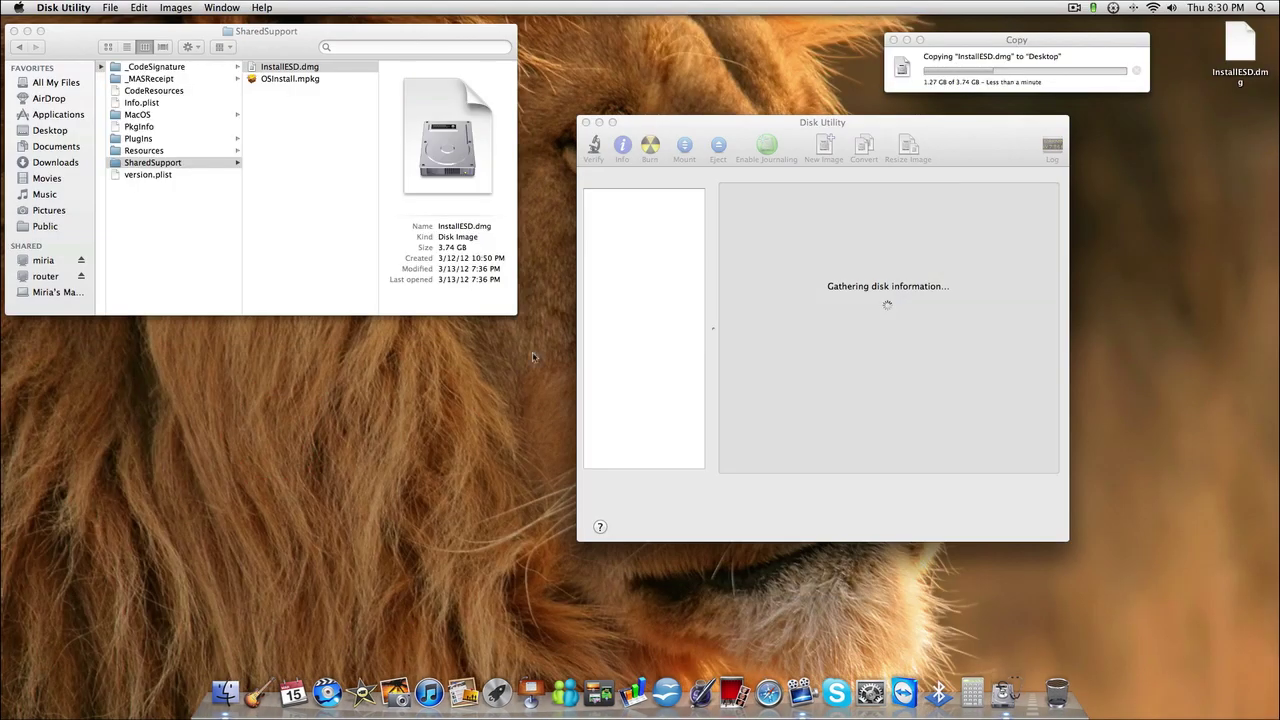
pyautogui.click(745, 134)
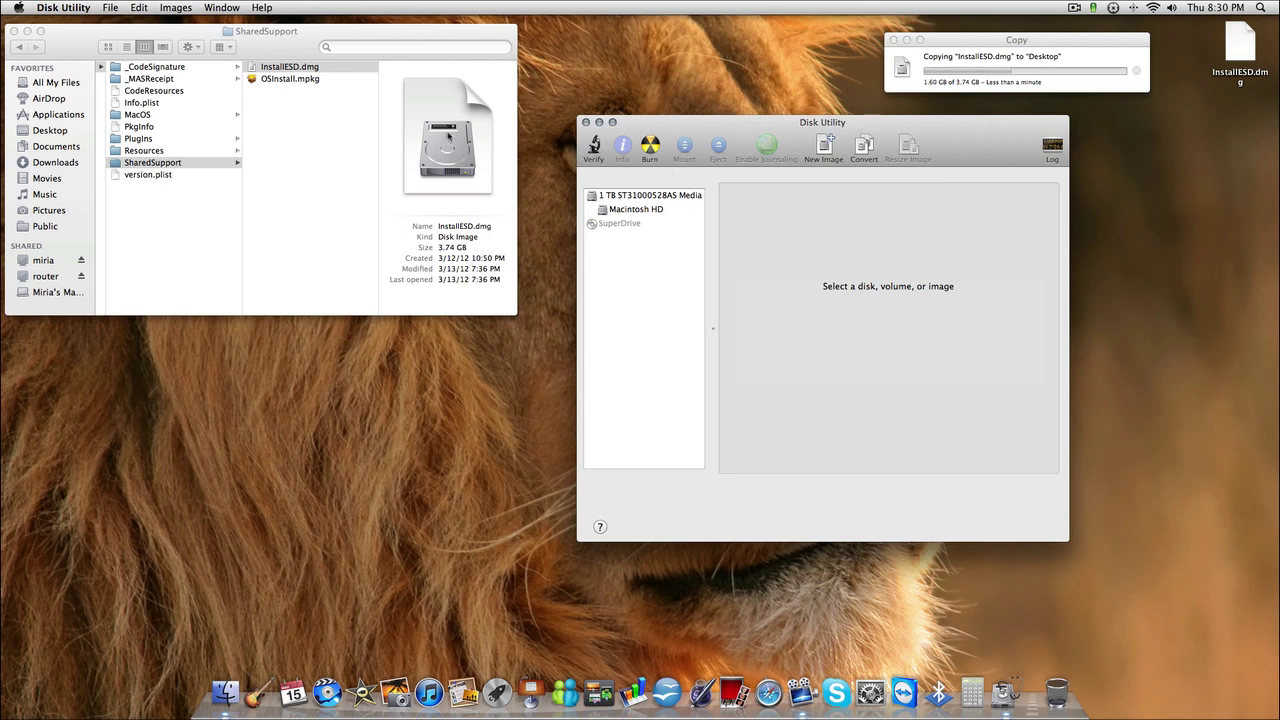
pyautogui.click(308, 70)
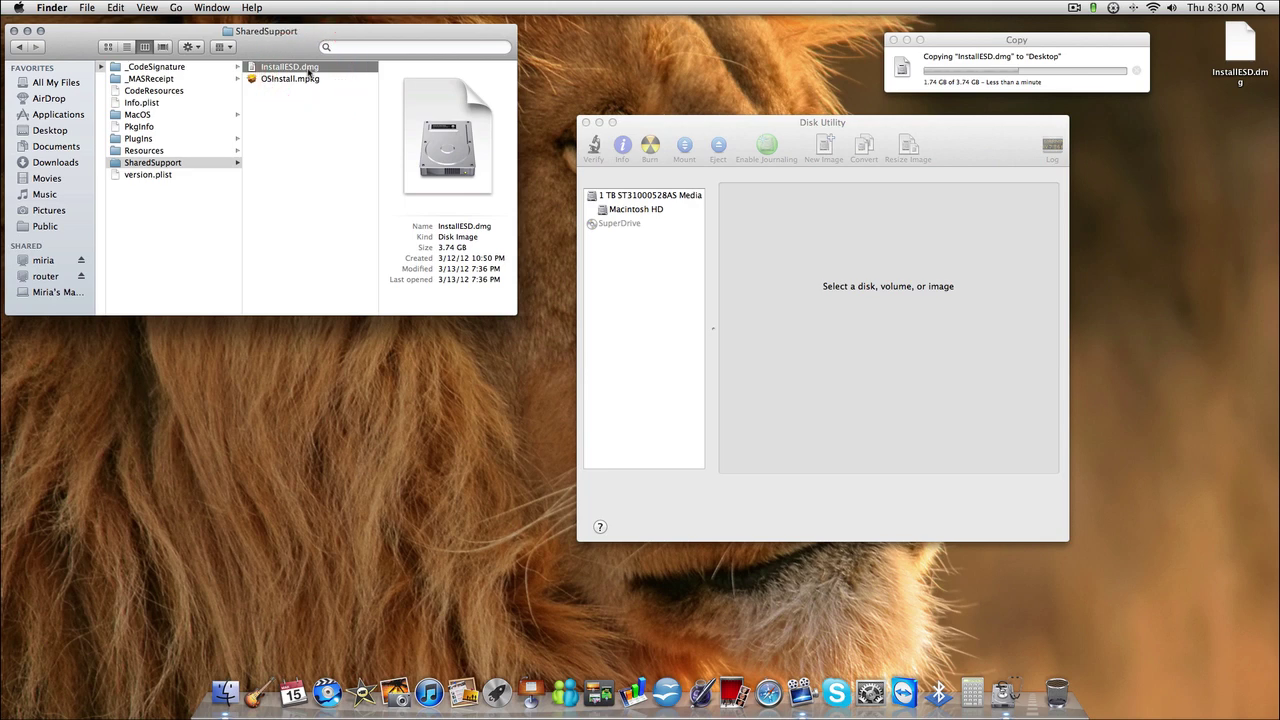
pyautogui.click(716, 134)
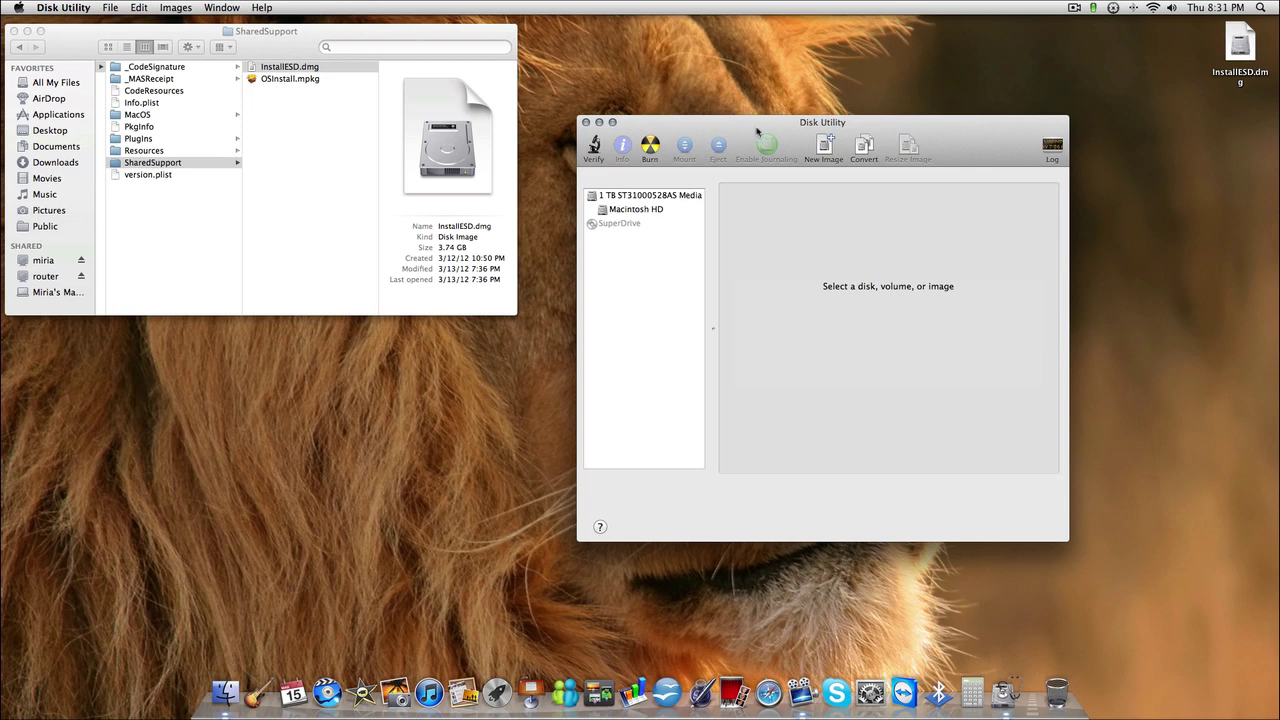
pyautogui.moveTo(757, 130); pyautogui.dragTo(762, 84)
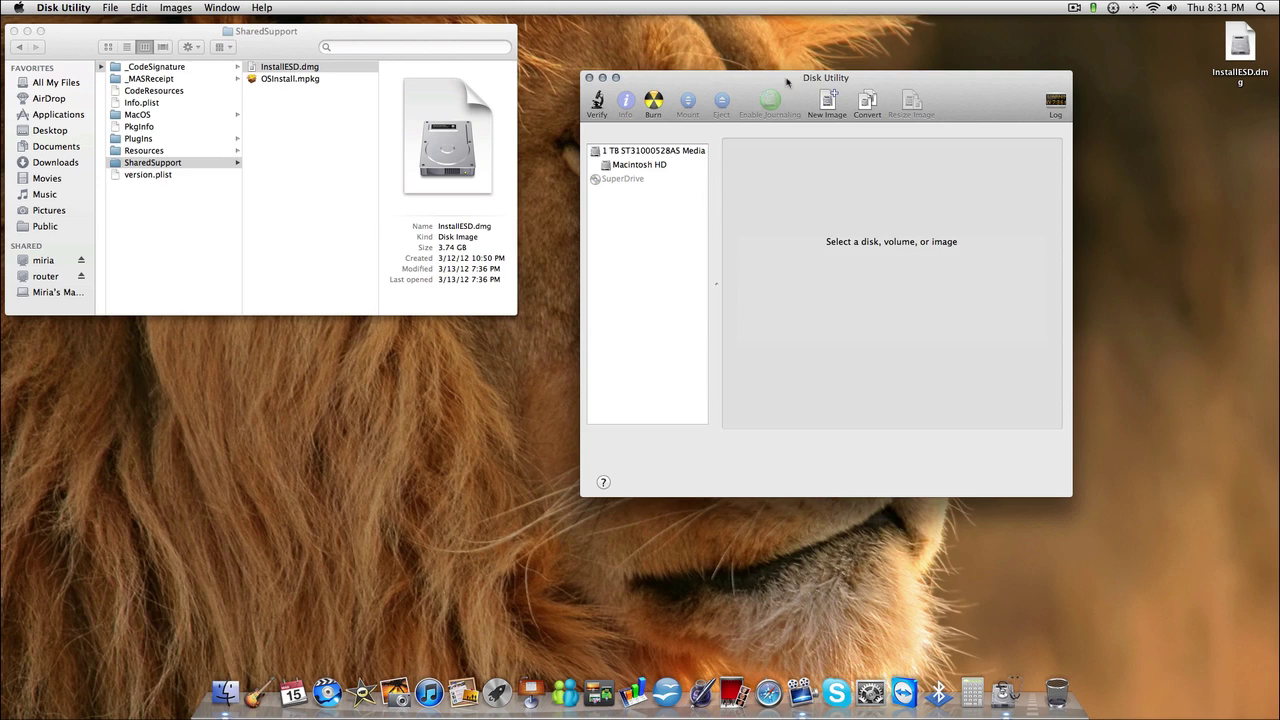
pyautogui.moveTo(787, 83)
pyautogui.mouseDown()
pyautogui.moveTo(807, 100)
pyautogui.moveTo(769, 143)
pyautogui.moveTo(819, 151)
pyautogui.moveTo(795, 82)
pyautogui.mouseUp()
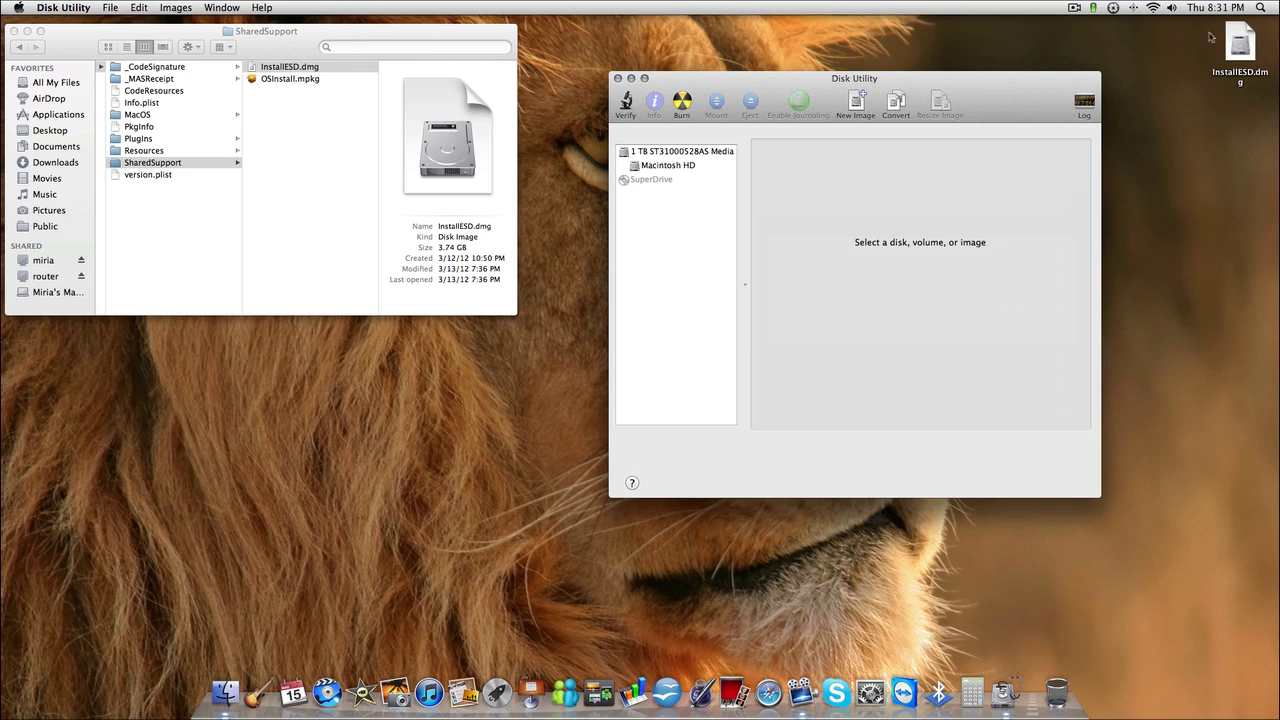
# Step: Add the desktop copy of InstallESD.dmg to Disk Utility's list and start burning it to the disc in the SuperDrive
pyautogui.moveTo(1240, 45); pyautogui.dragTo(674, 265)
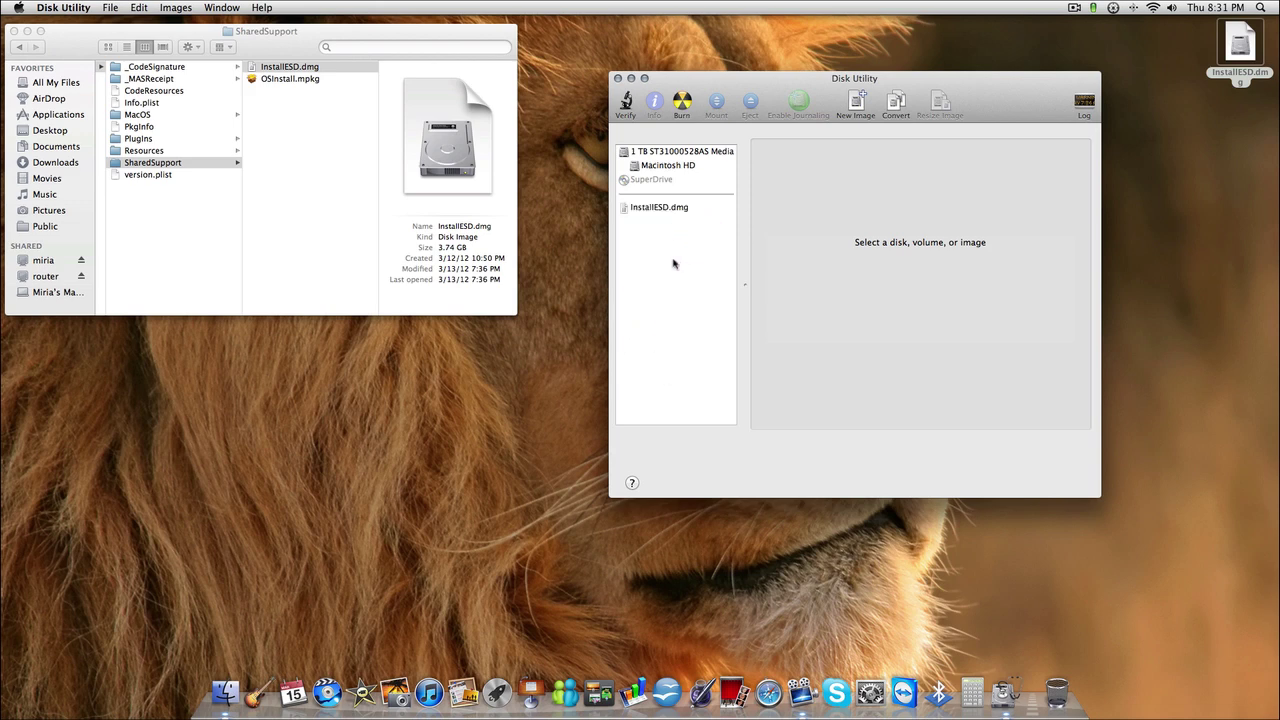
pyautogui.click(666, 208)
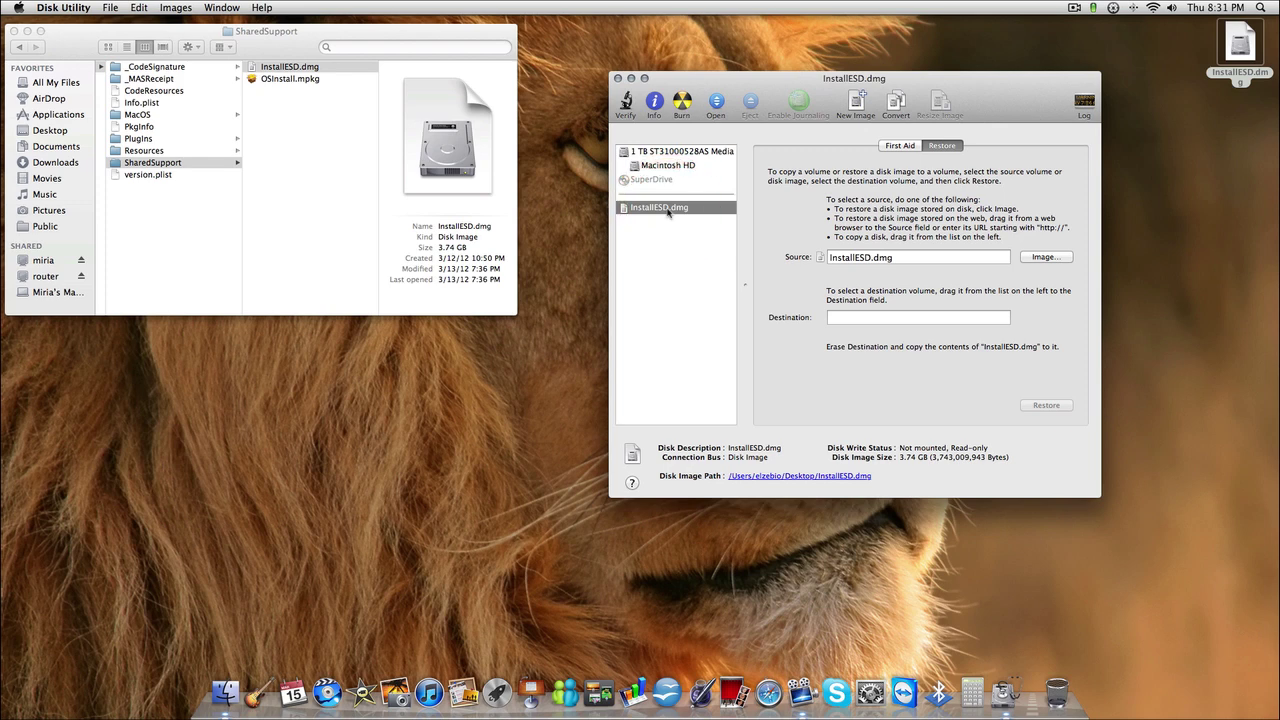
pyautogui.click(681, 101)
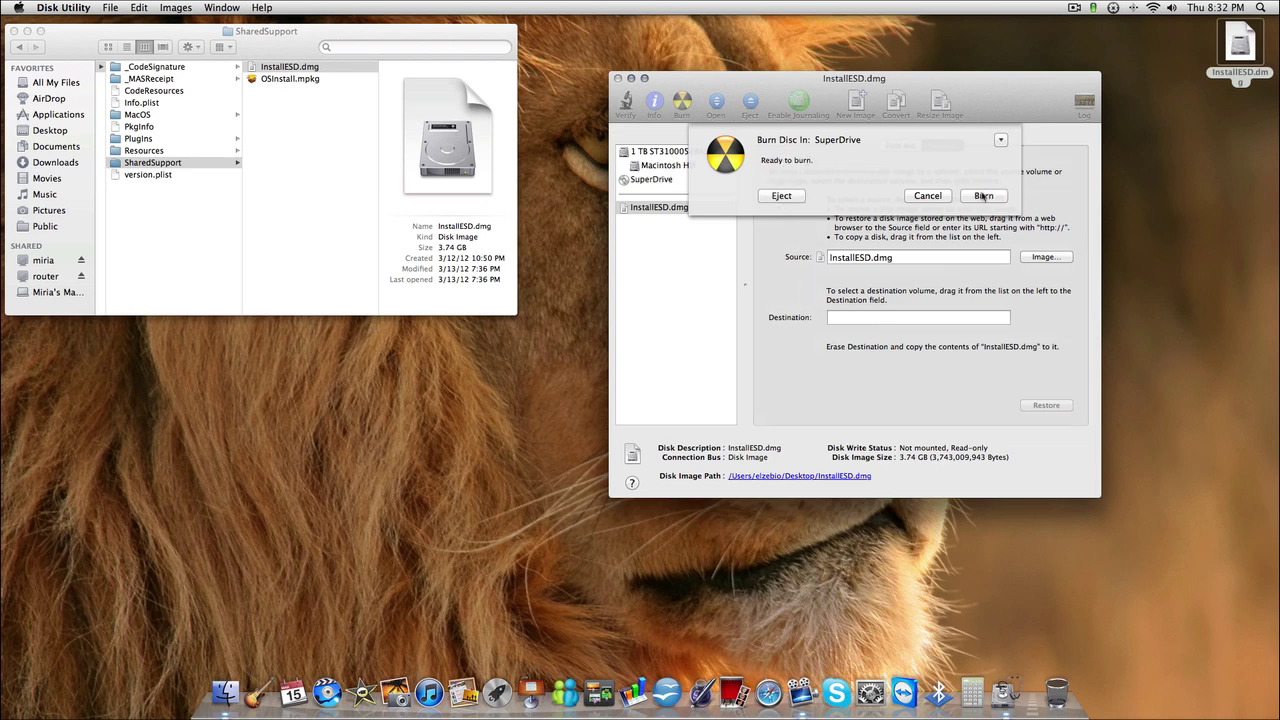
pyautogui.click(983, 196)
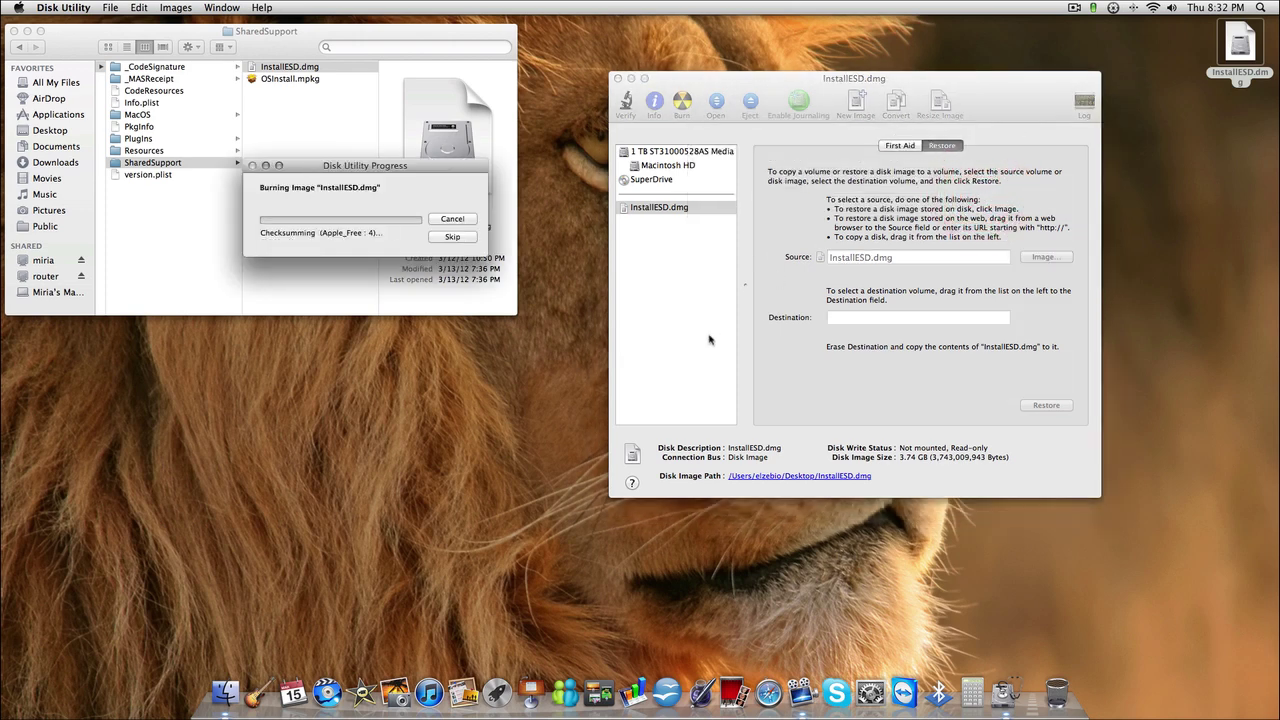